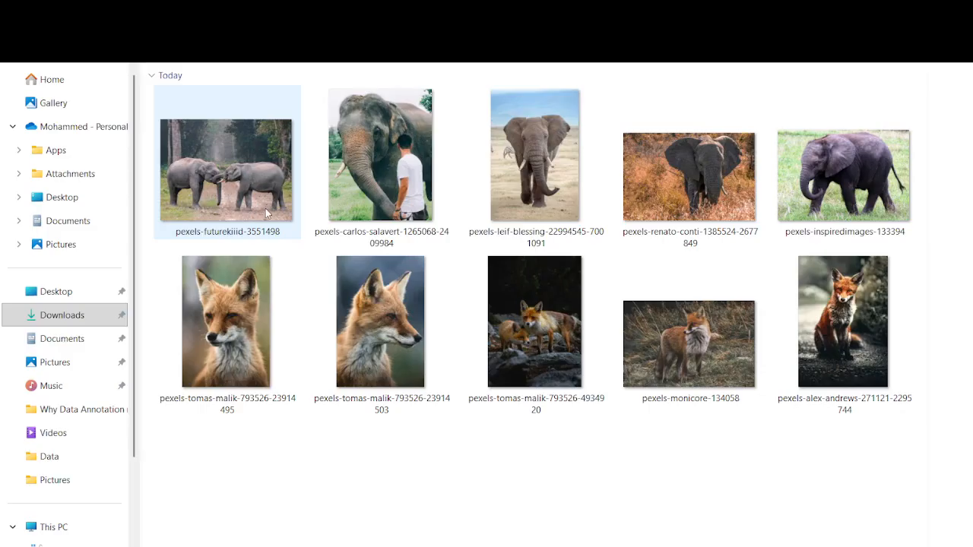
pyautogui.click(394, 187)
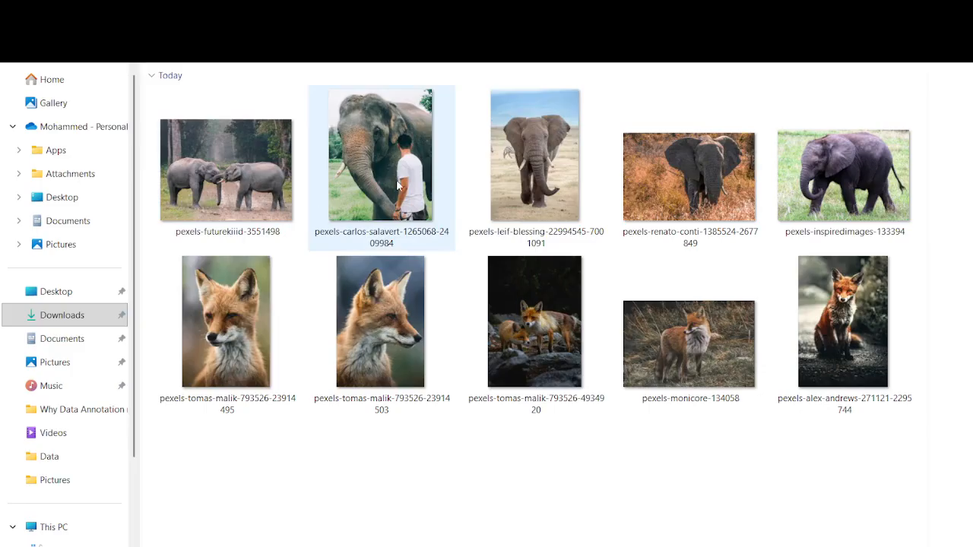
pyautogui.click(266, 195)
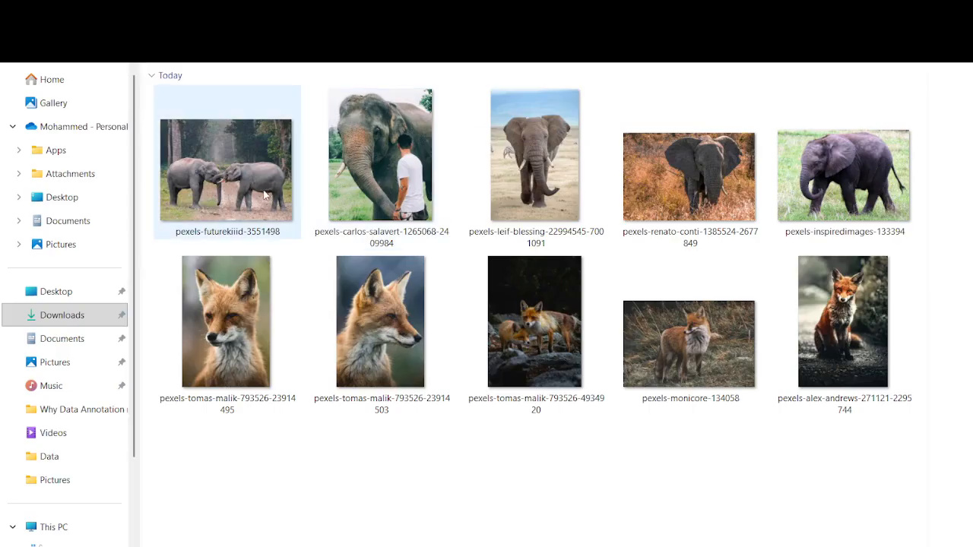
pyautogui.click(241, 338)
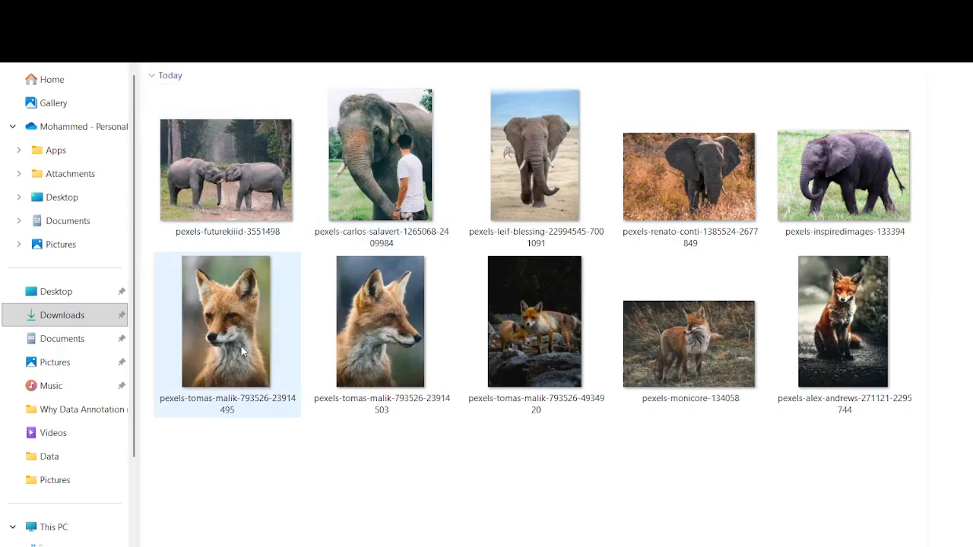
pyautogui.click(344, 352)
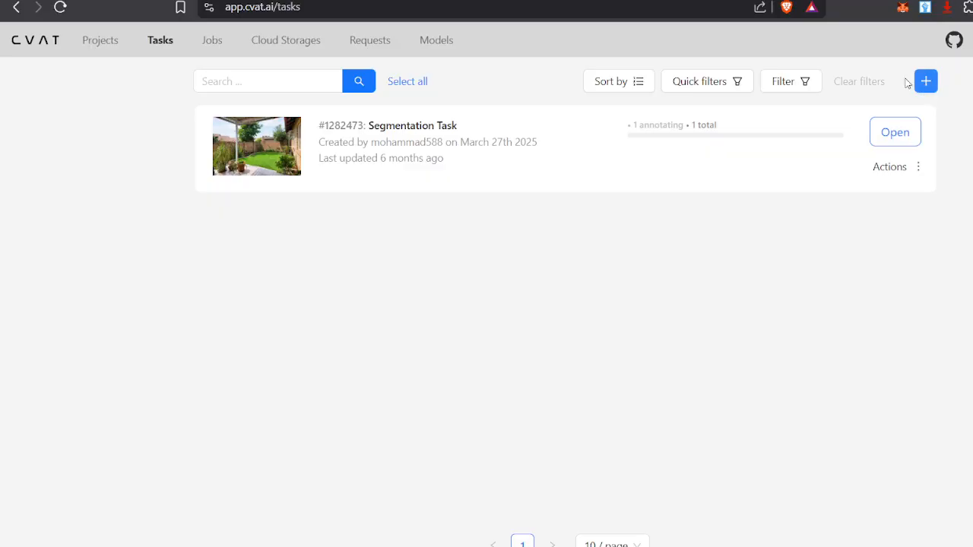
# - Open the form for creating a new single task and look over its configuration fields
pyautogui.click(929, 81)
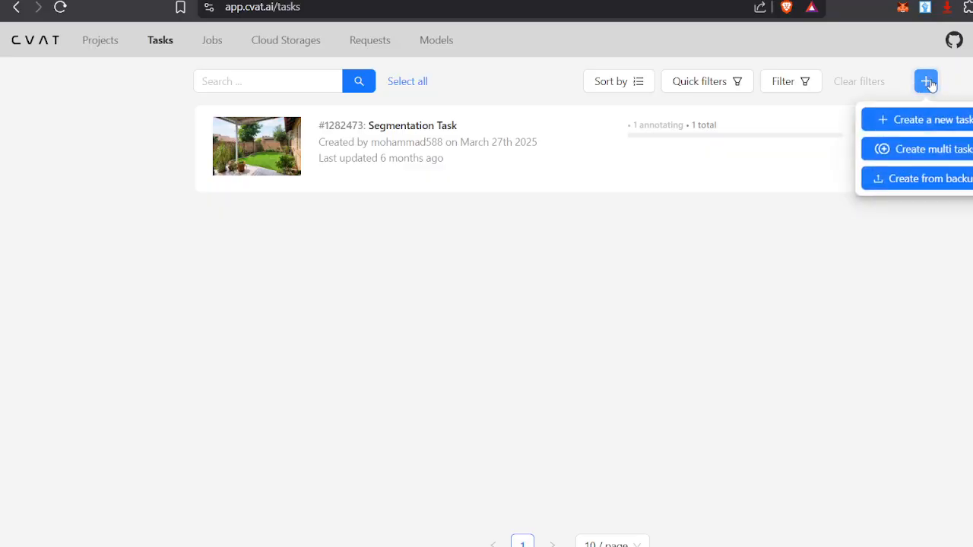
pyautogui.click(954, 122)
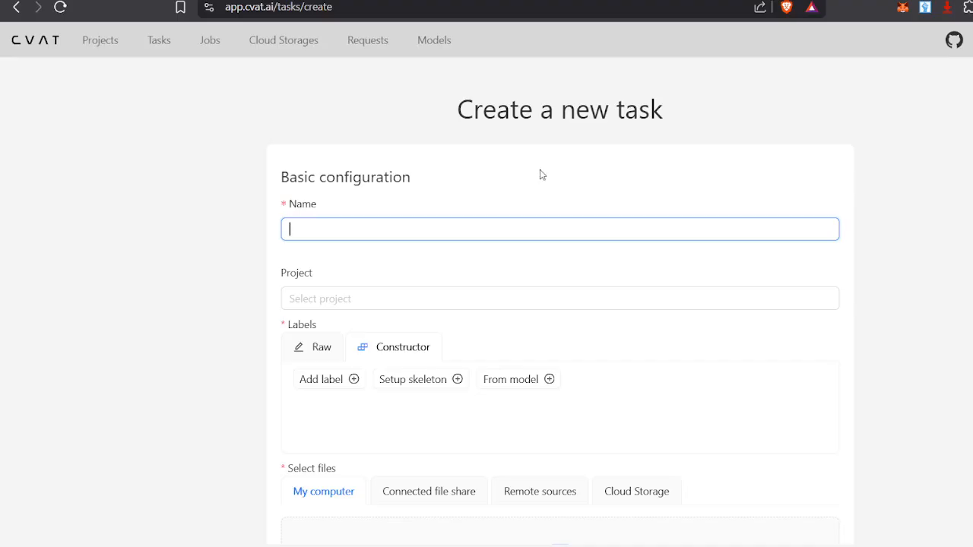
pyautogui.scroll(-3, 542, 175)
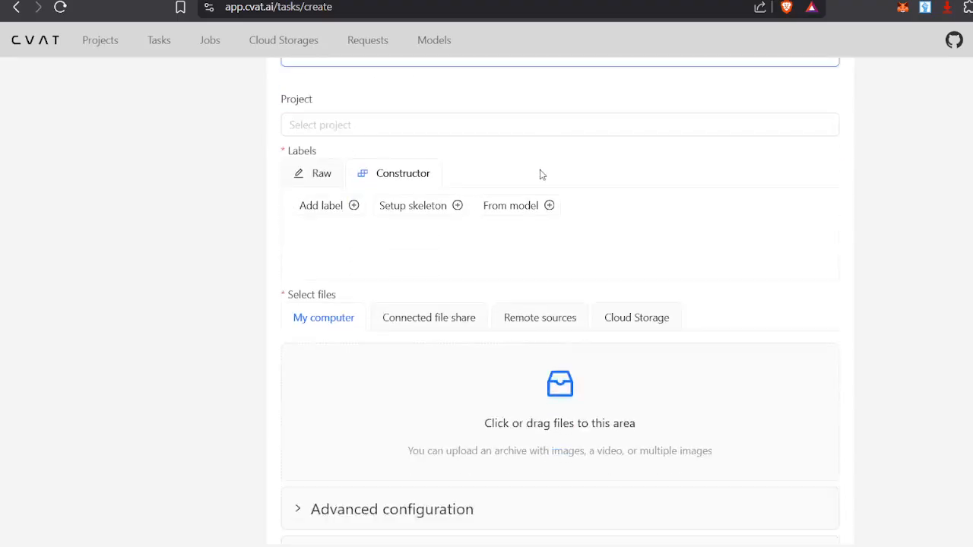
pyautogui.moveTo(322, 107); pyautogui.dragTo(287, 107)
pyautogui.click(500, 119)
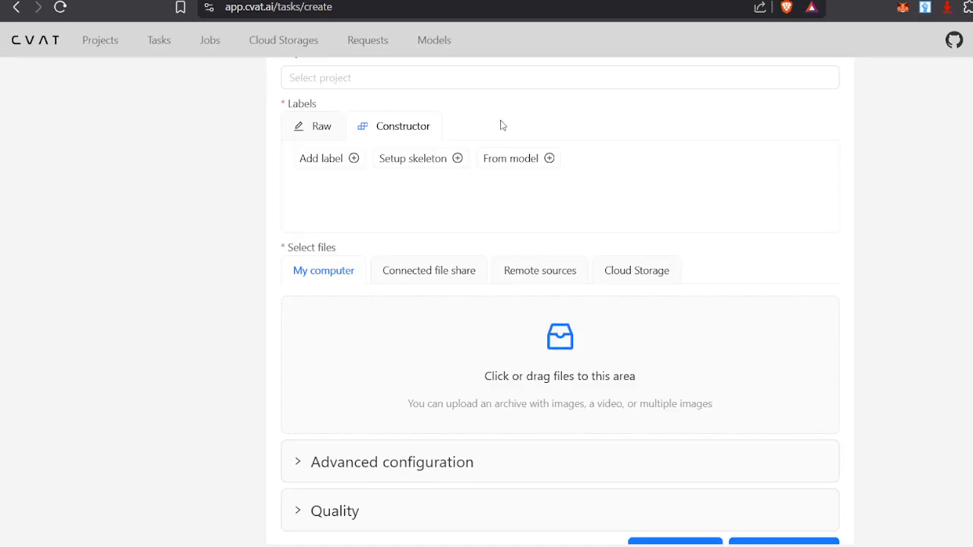
pyautogui.scroll(-1, 499, 124)
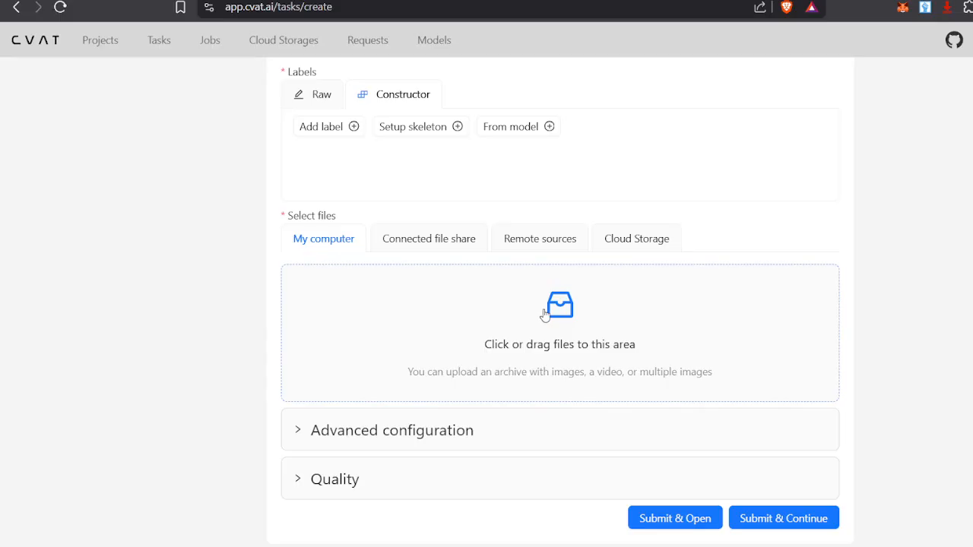
pyautogui.scroll(2, 544, 314)
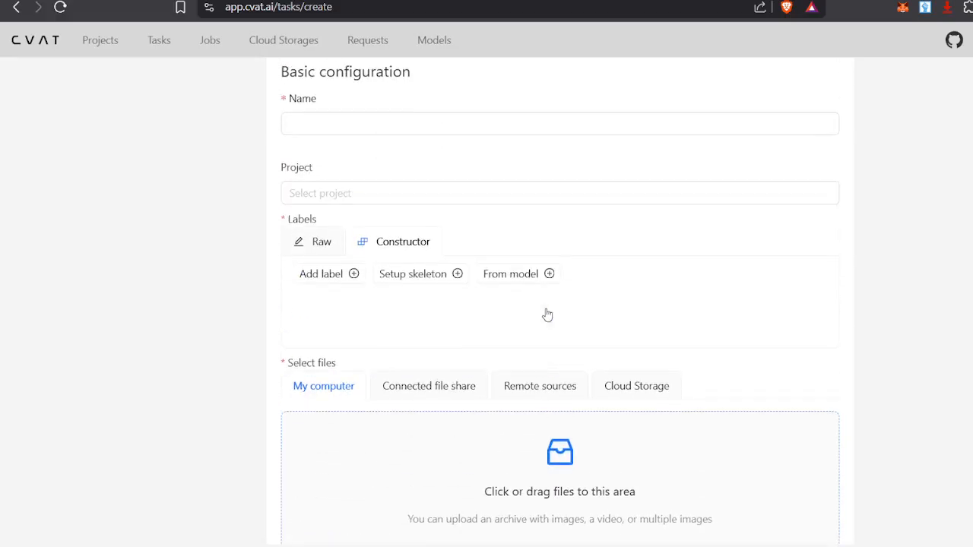
# - Name the task "Image Annotation" and enter "Object Dection" as its project
pyautogui.click(472, 125)
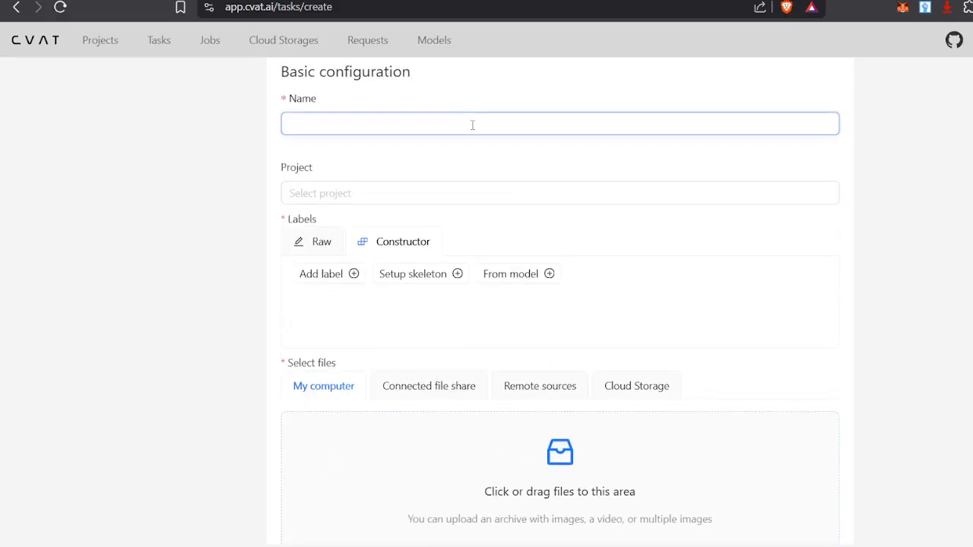
pyautogui.write('Image Annota')
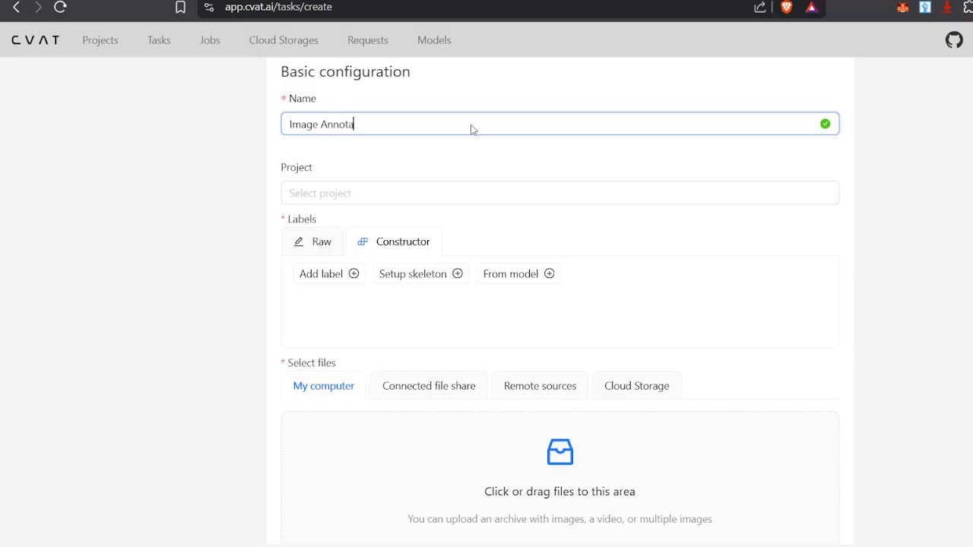
pyautogui.write('tion')
pyautogui.press('Tab')
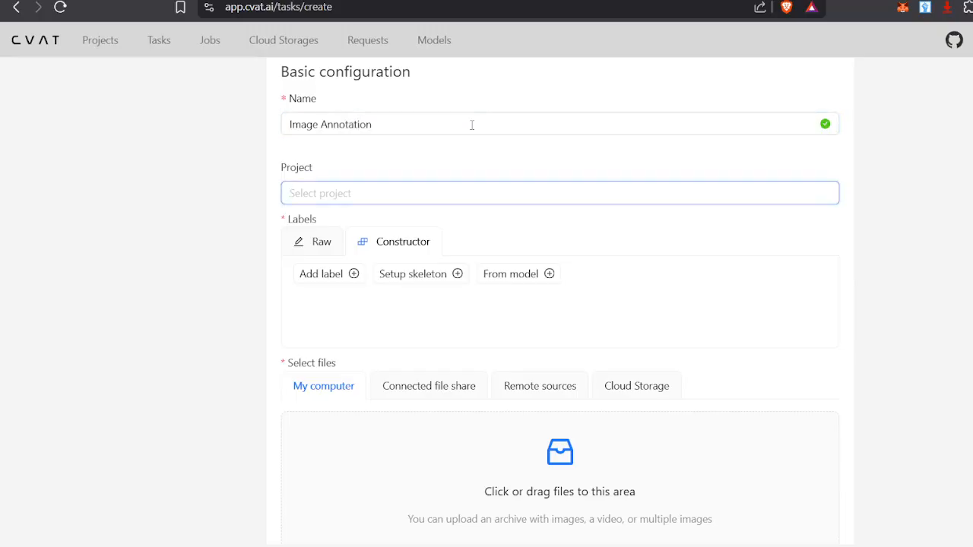
pyautogui.write('Object Dection')
pyautogui.press('Tab')
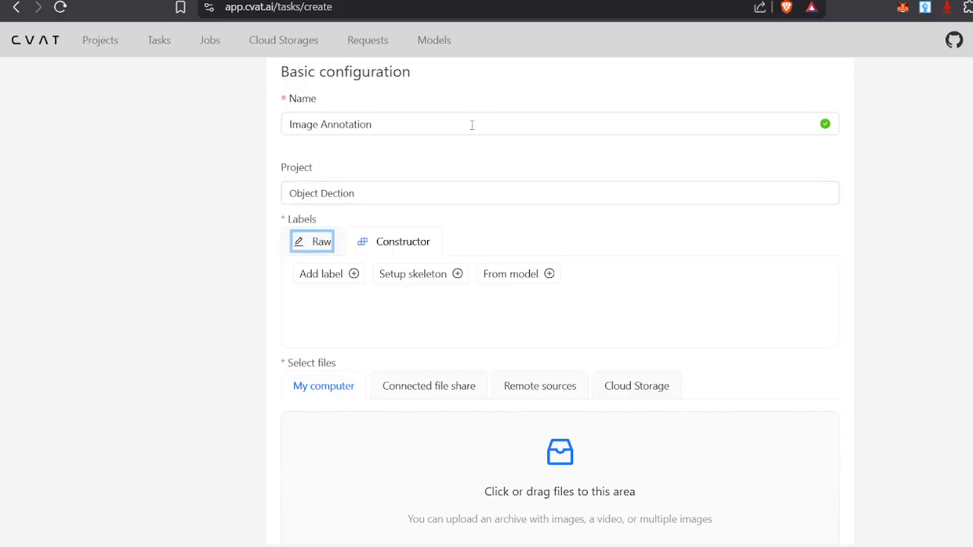
# - Add two labels to the task, named Fox and Elephant, leaving their shape type as Any
pyautogui.click(344, 279)
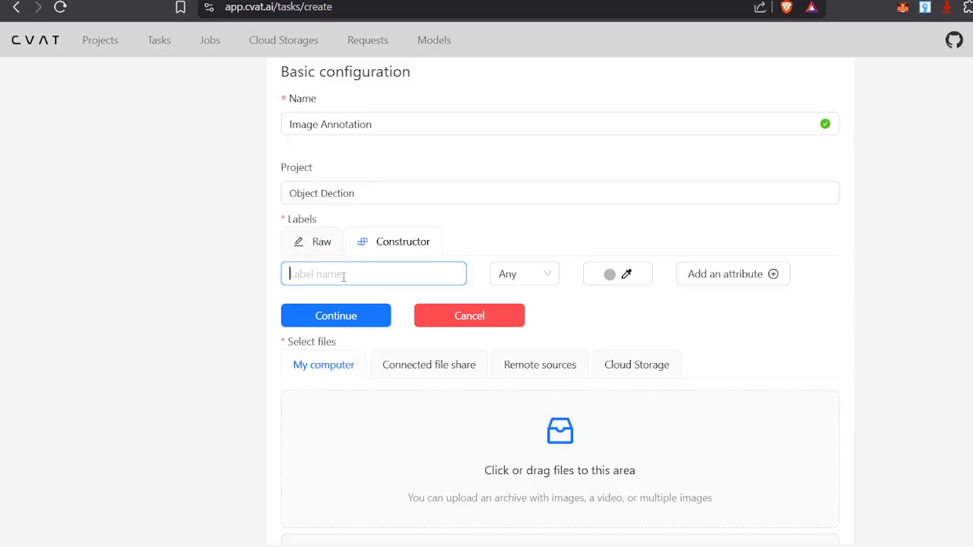
pyautogui.write('fOX')
pyautogui.hotkey('ctrl', 'a')
pyautogui.press('BackSpace')
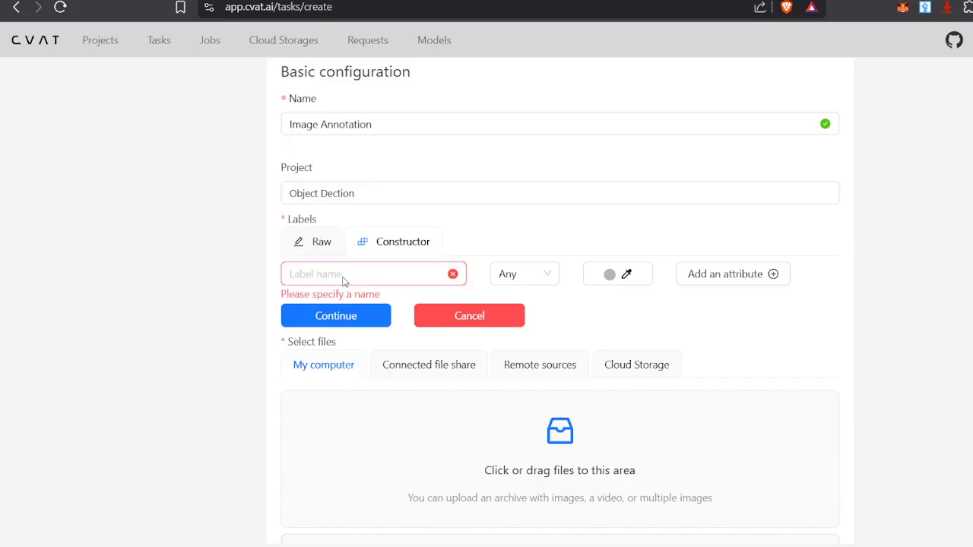
pyautogui.write('Fox')
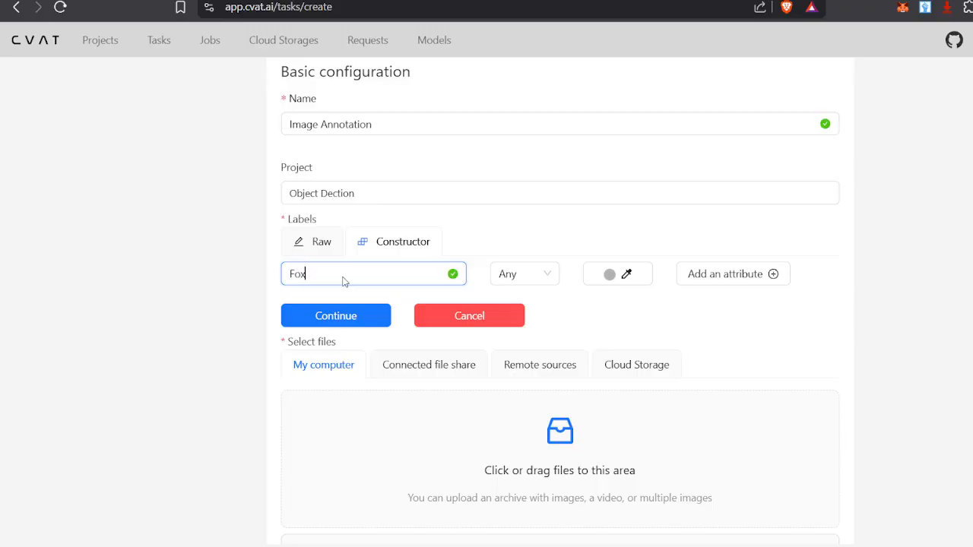
pyautogui.click(340, 315)
pyautogui.click(360, 279)
pyautogui.write('Elephant')
pyautogui.click(357, 328)
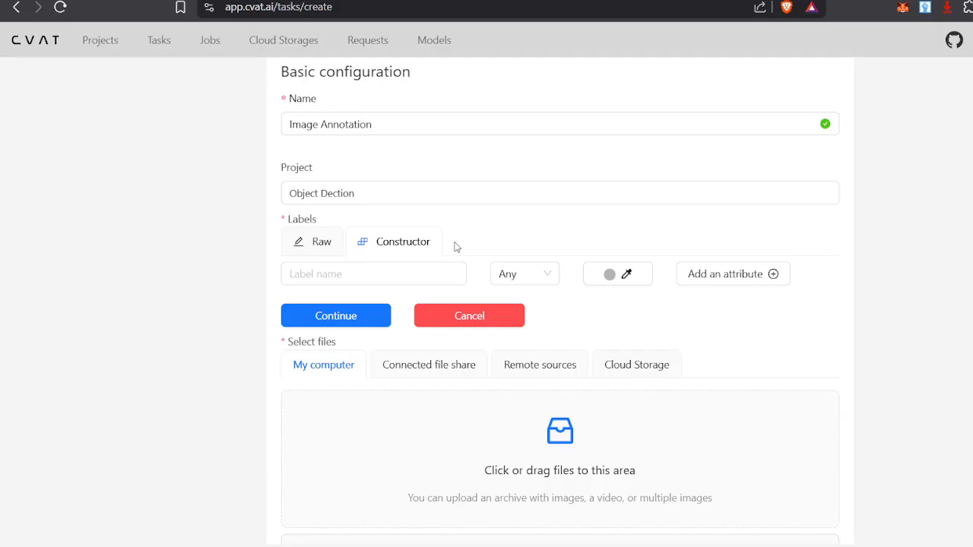
# - Attach Pictures.zip from the computer as the task's files and submit the task, continuing with a fresh creation form
pyautogui.scroll(-2, 457, 247)
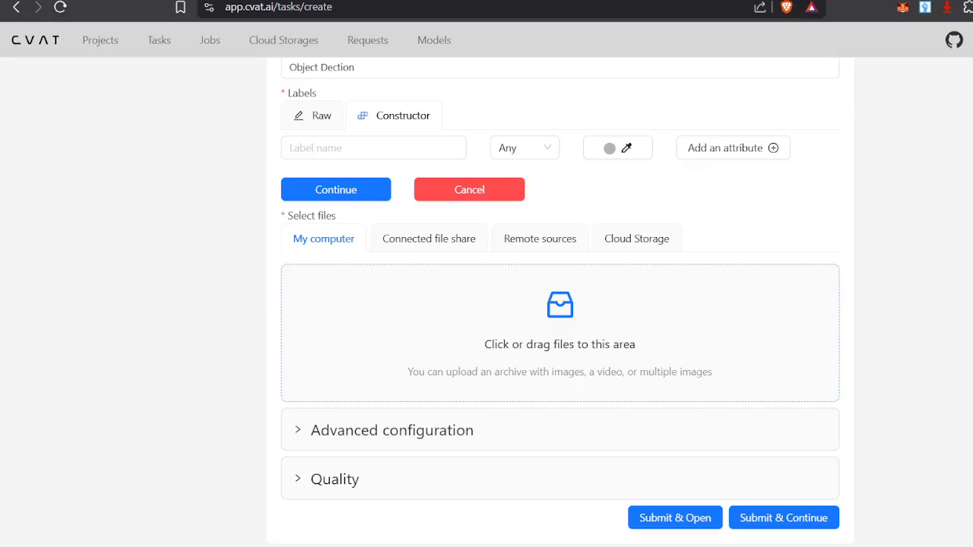
pyautogui.click(483, 428)
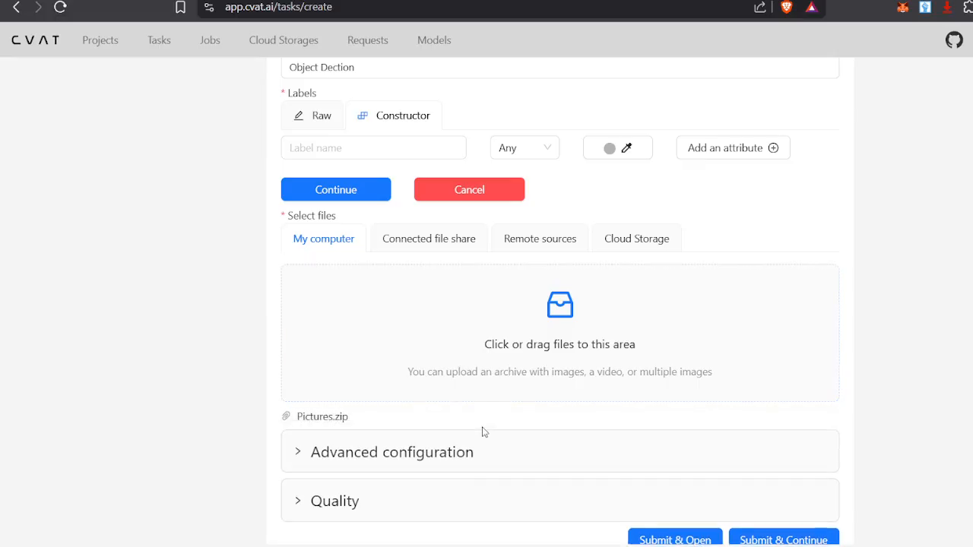
pyautogui.scroll(-1, 482, 431)
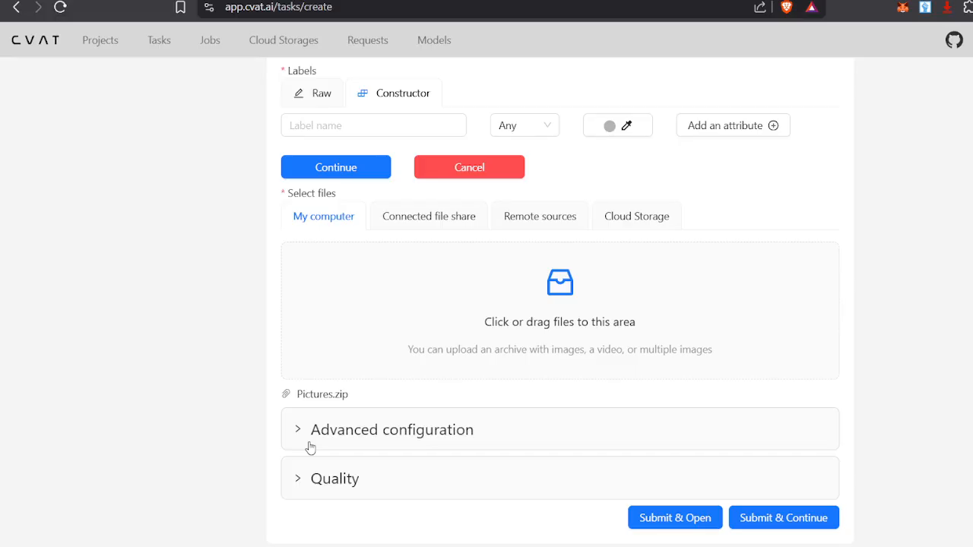
pyautogui.scroll(4, 310, 448)
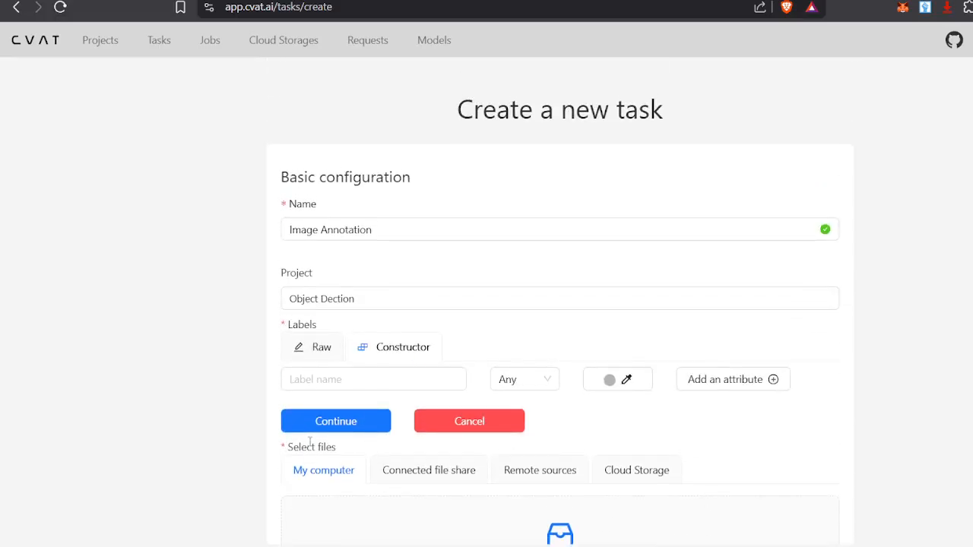
pyautogui.scroll(-3, 310, 444)
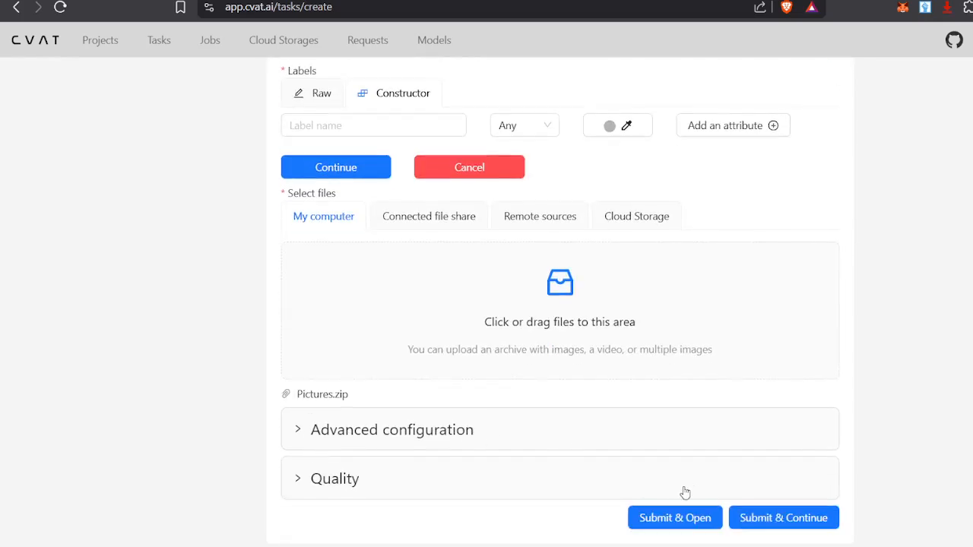
pyautogui.click(784, 518)
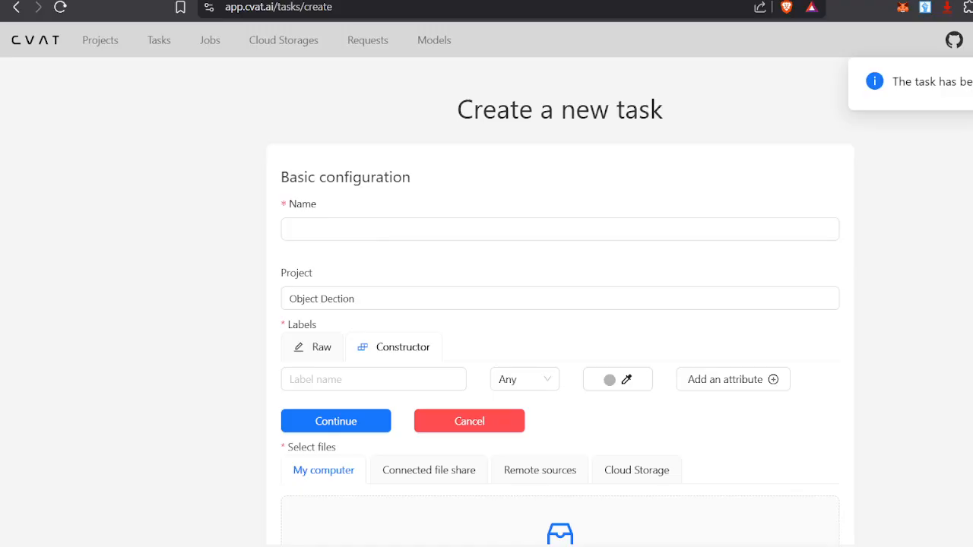
# - Open the Image Annotation task from the task list and examine its labels and job details
pyautogui.click(169, 43)
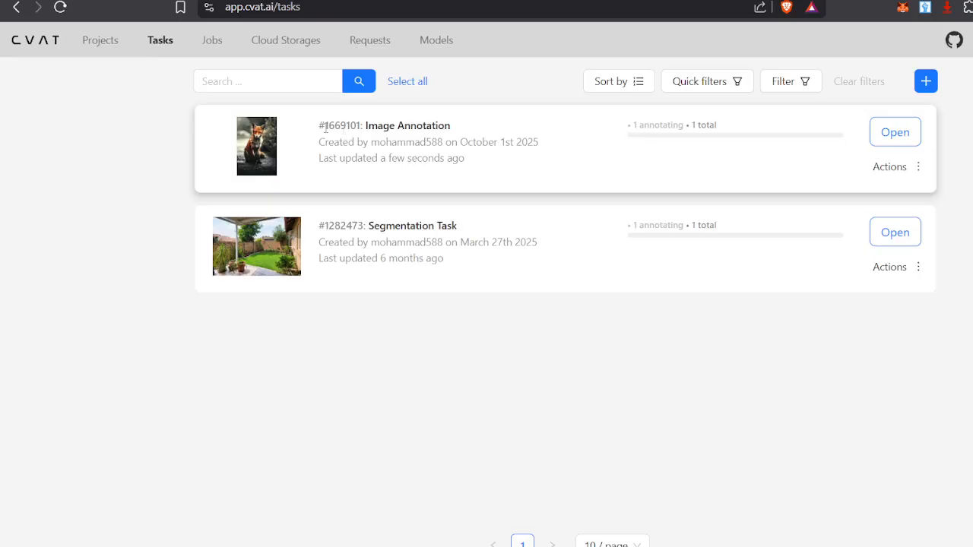
pyautogui.moveTo(320, 129); pyautogui.dragTo(454, 129)
pyautogui.click(460, 131)
pyautogui.click(887, 138)
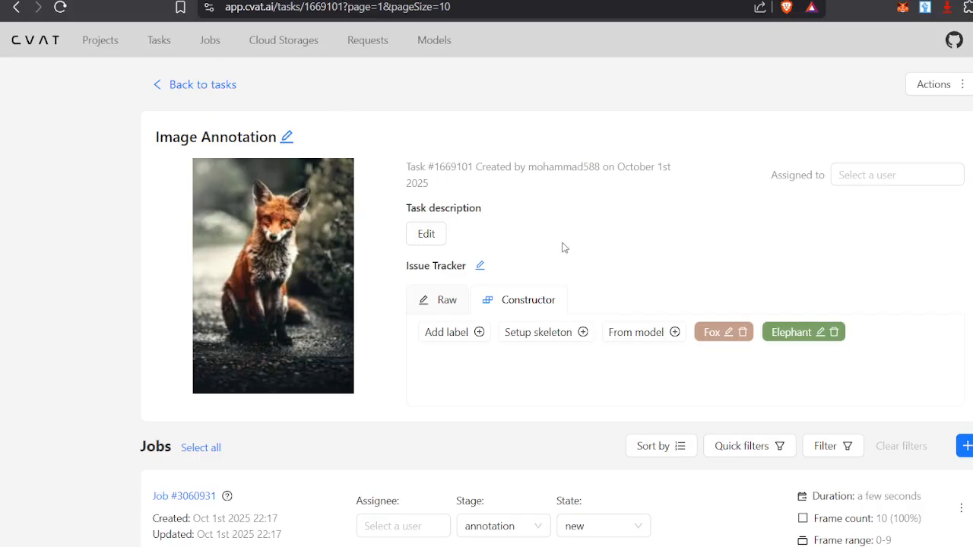
pyautogui.scroll(-1, 564, 248)
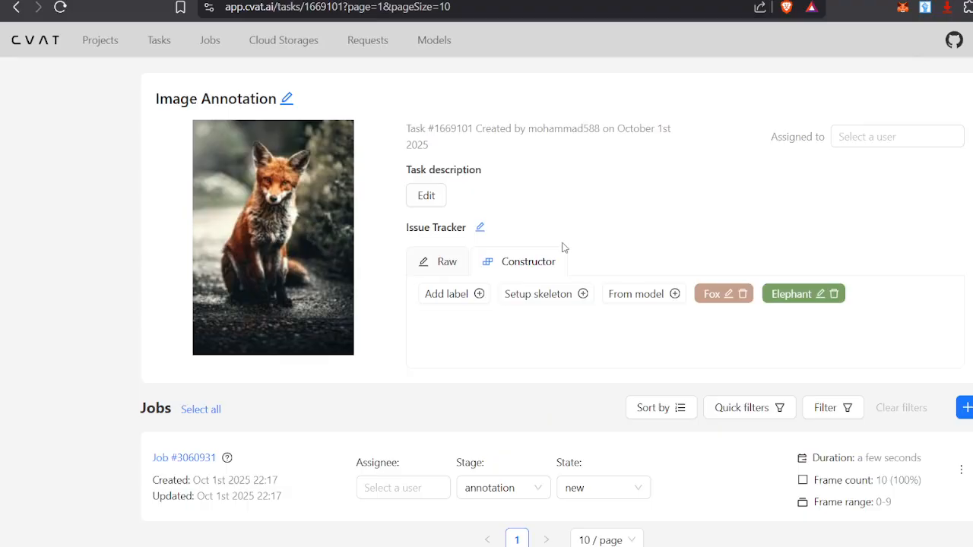
pyautogui.scroll(1, 564, 248)
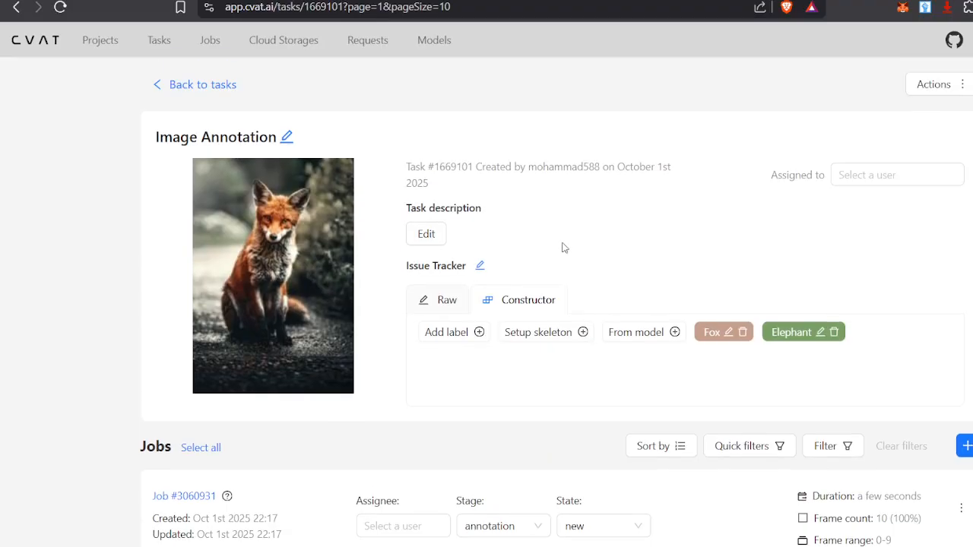
# - Open the Image Annotation task's job from the job list and page forward through its images to frame 5
pyautogui.click(209, 52)
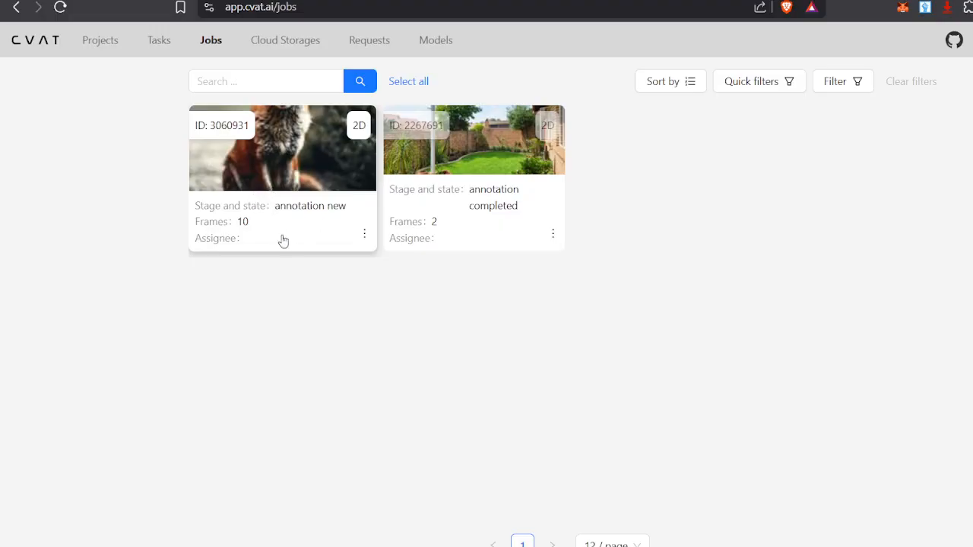
pyautogui.click(279, 173)
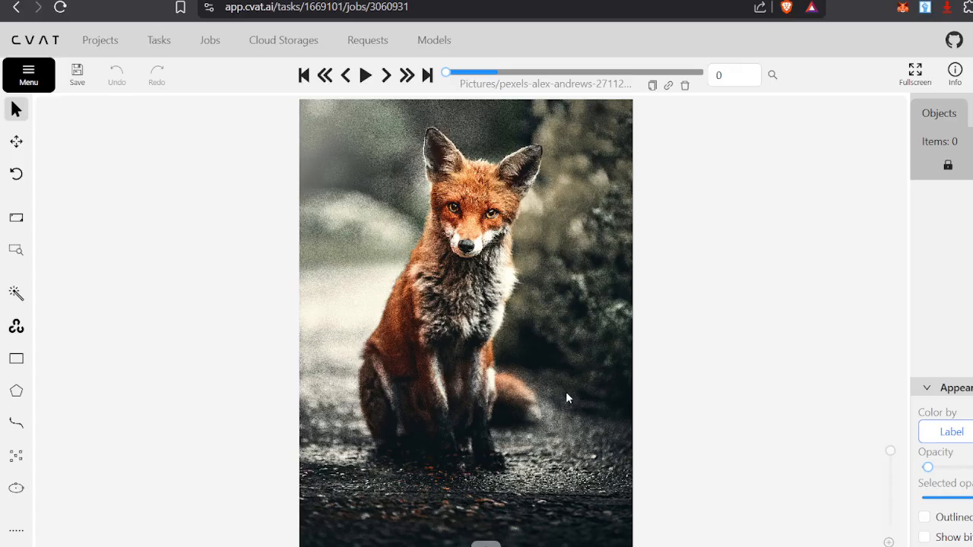
pyautogui.press('f')
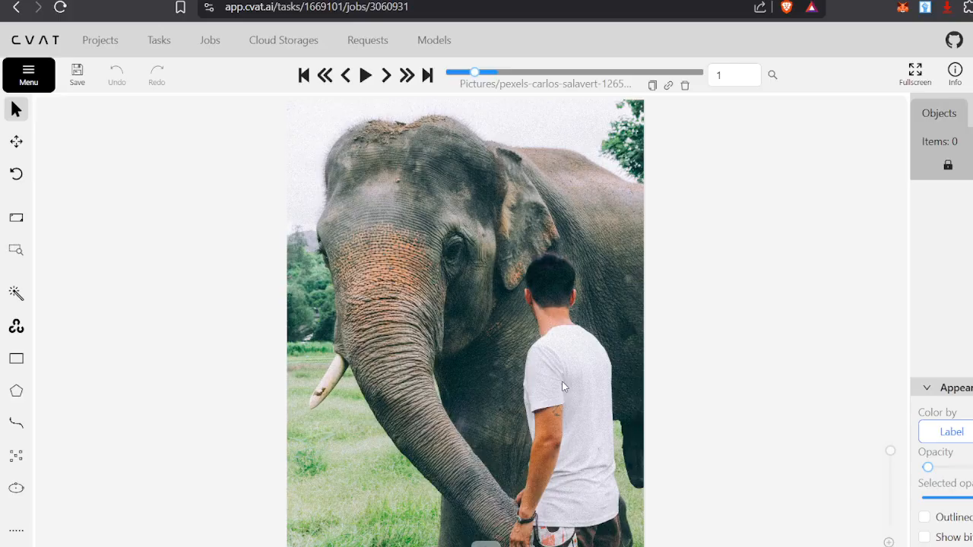
pyautogui.press('f')
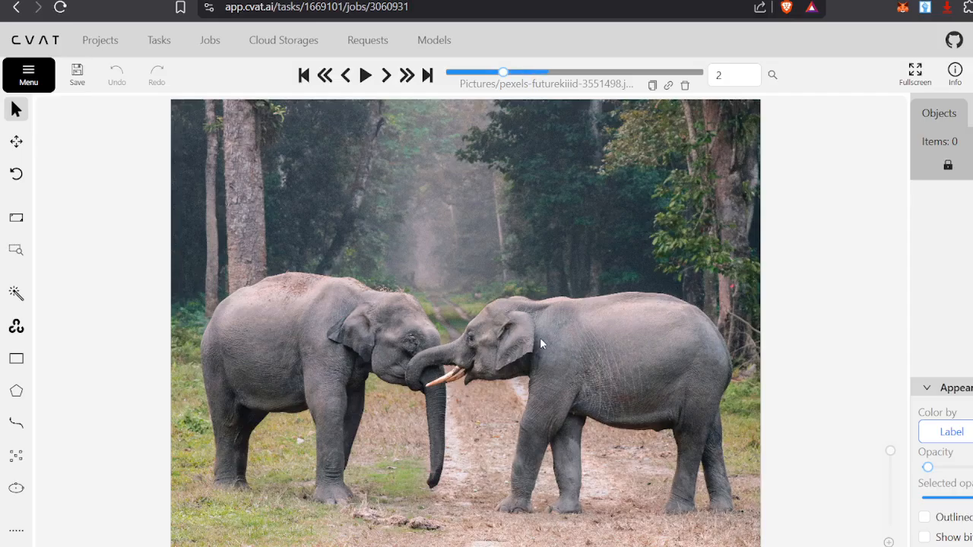
pyautogui.press('f')
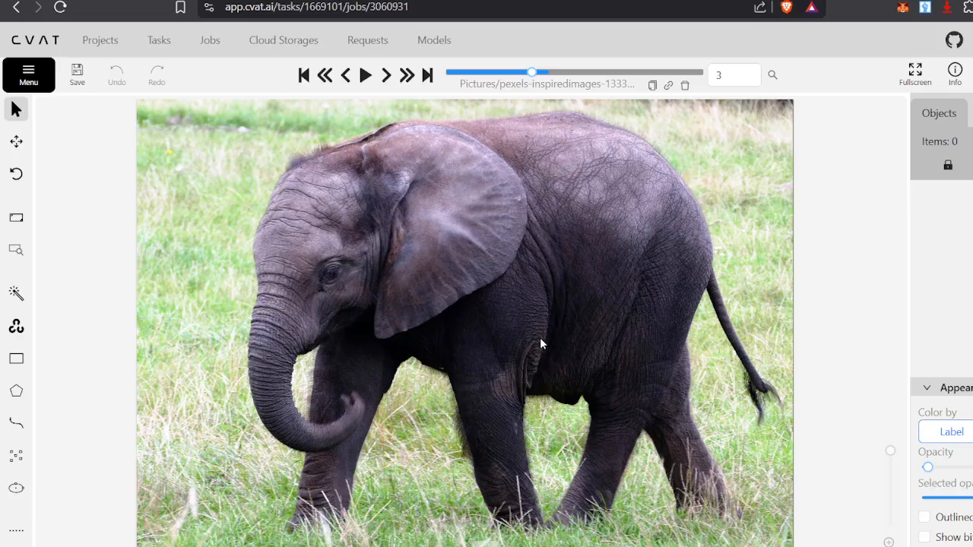
pyautogui.press('f')
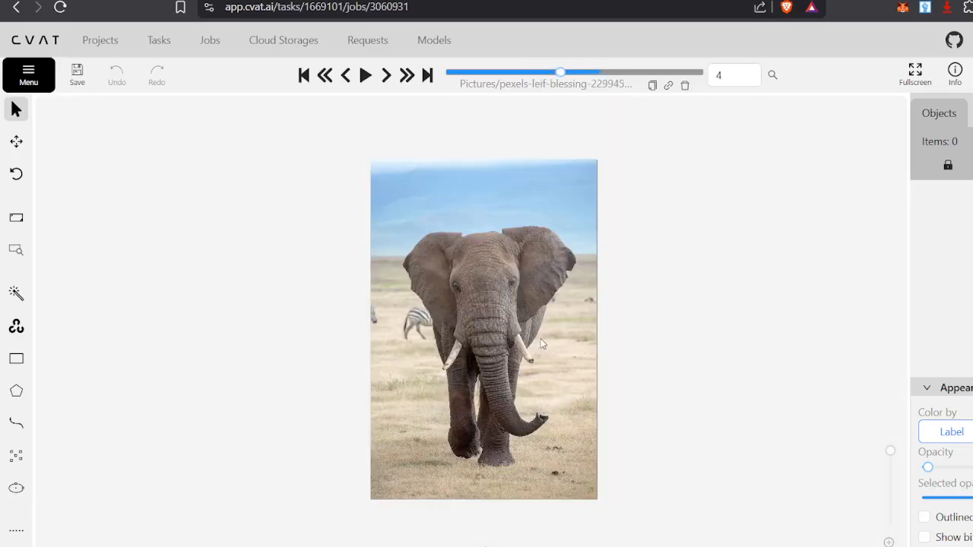
pyautogui.press('f')
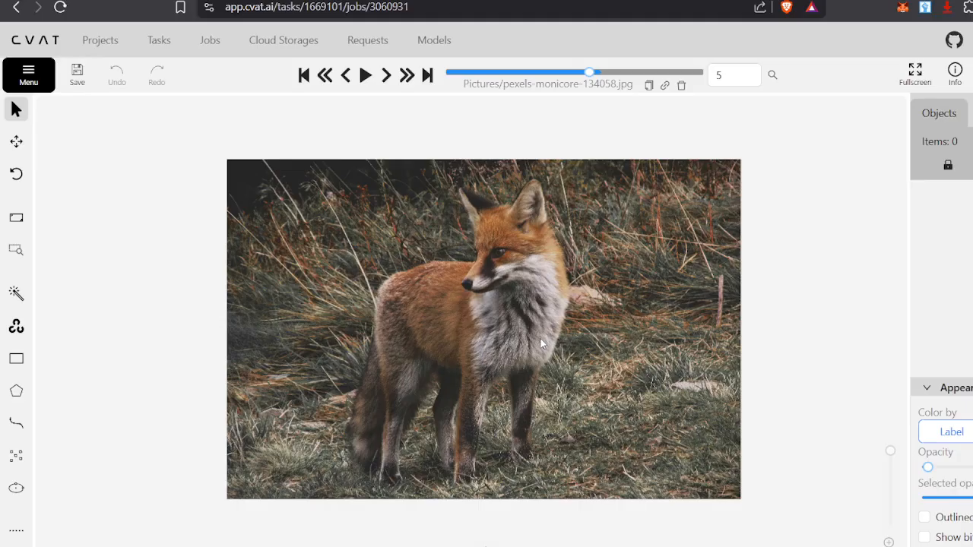
# - Page forward through the remaining images to frame 9, and return to the fox picture in frame 0
pyautogui.press('f')
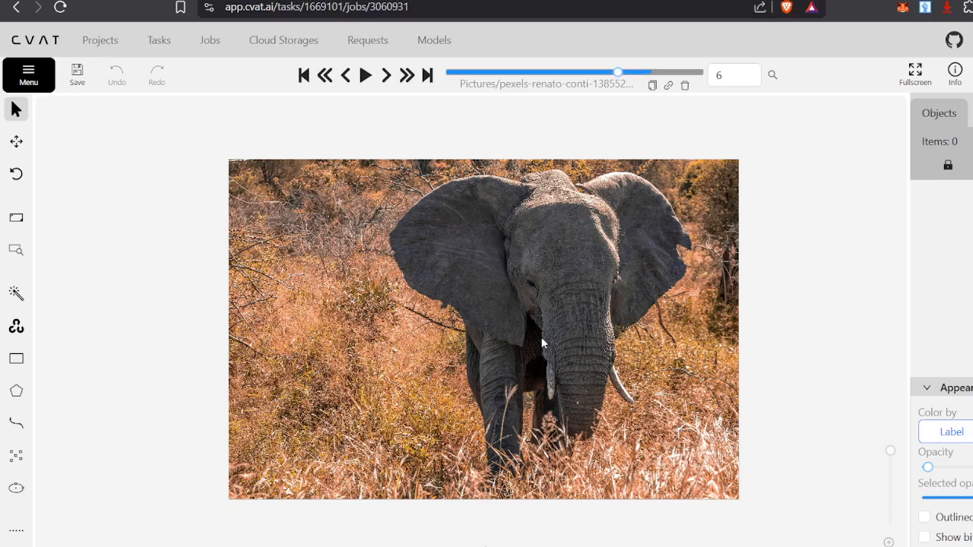
pyautogui.press('f')
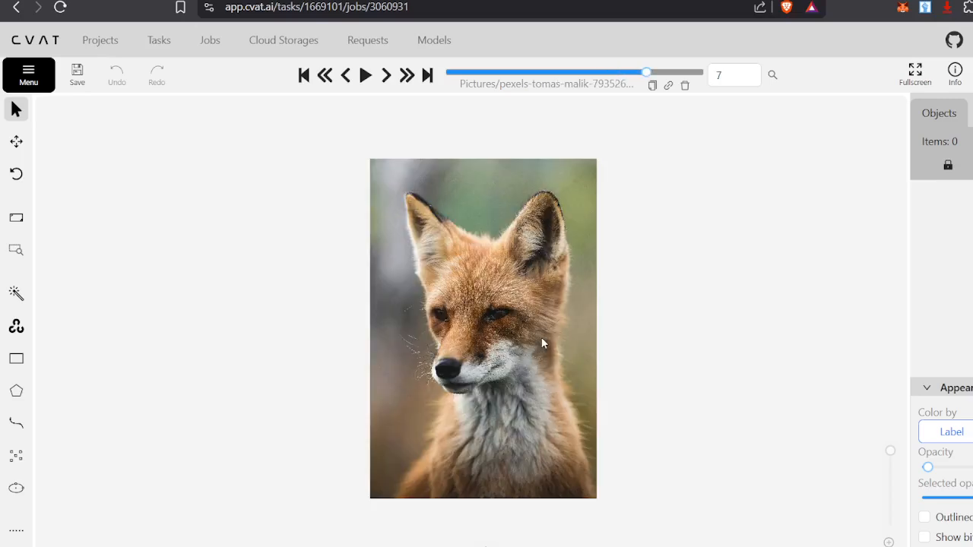
pyautogui.press('f')
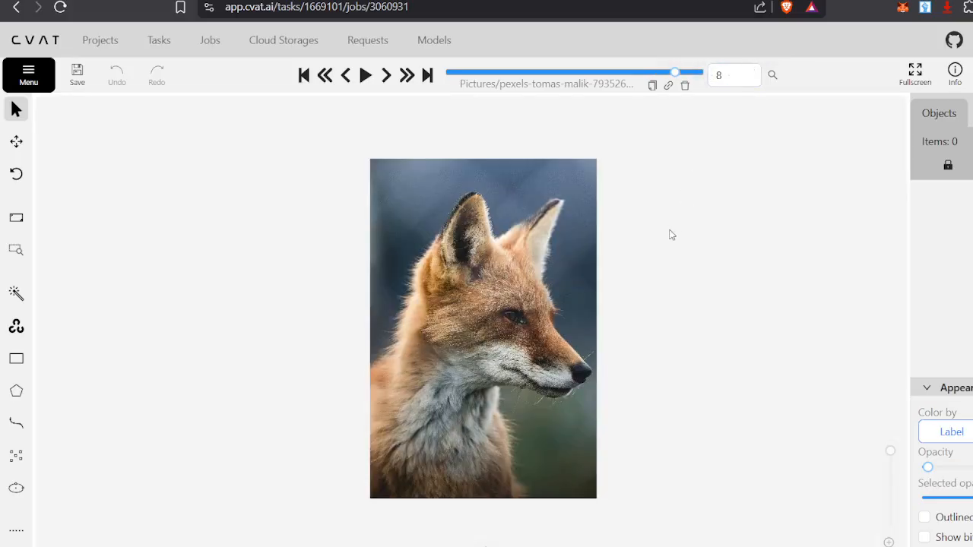
pyautogui.press('f')
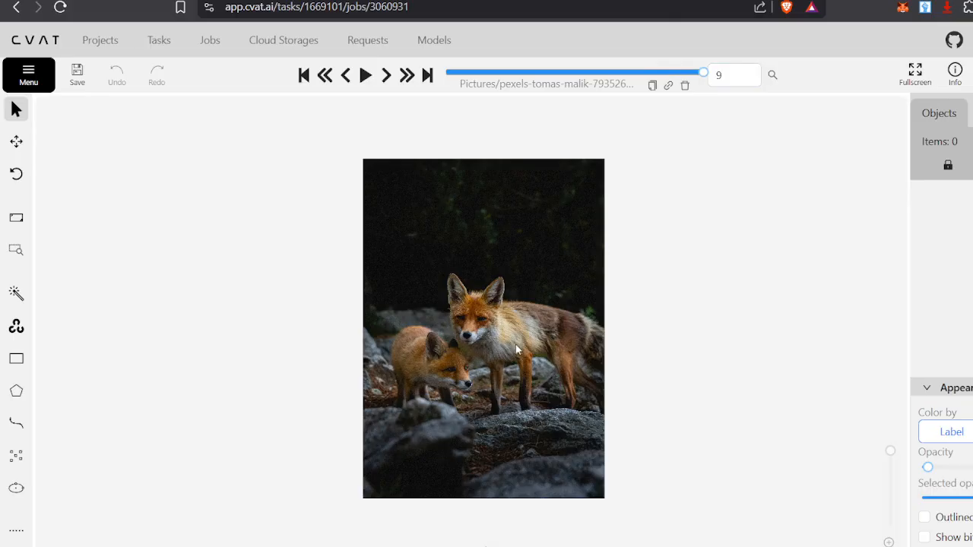
pyautogui.press('d')
pyautogui.press('d')
pyautogui.press('d')
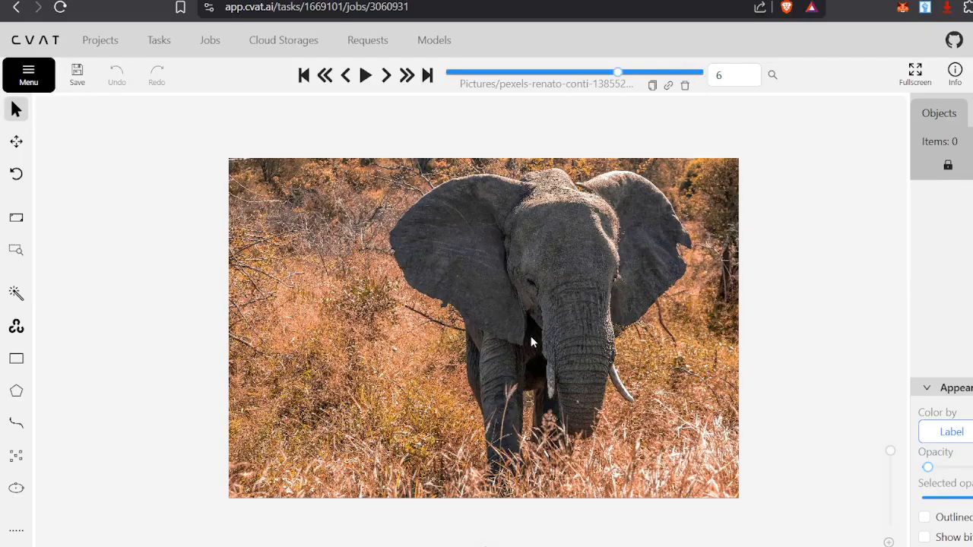
pyautogui.press('d')
pyautogui.press('d')
pyautogui.press('d')
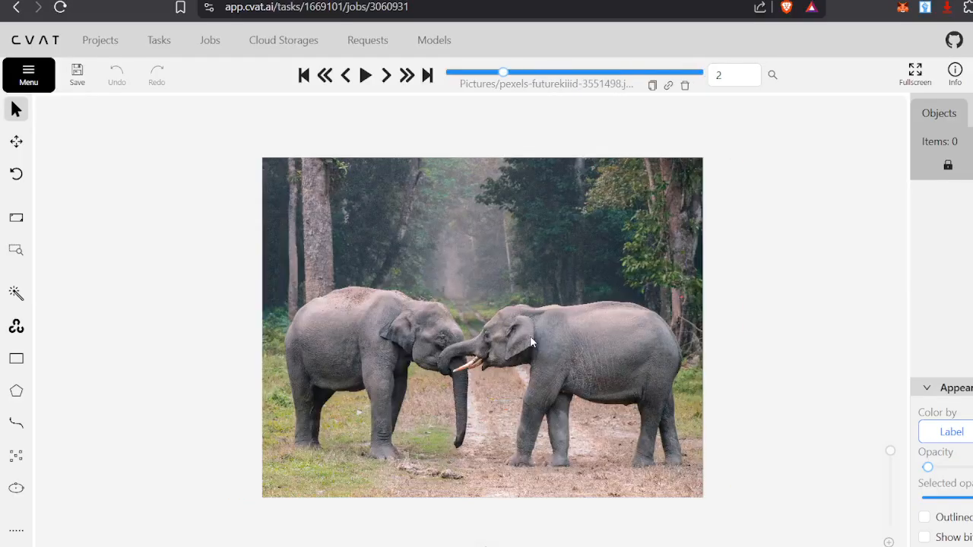
pyautogui.press('d')
pyautogui.press('d')
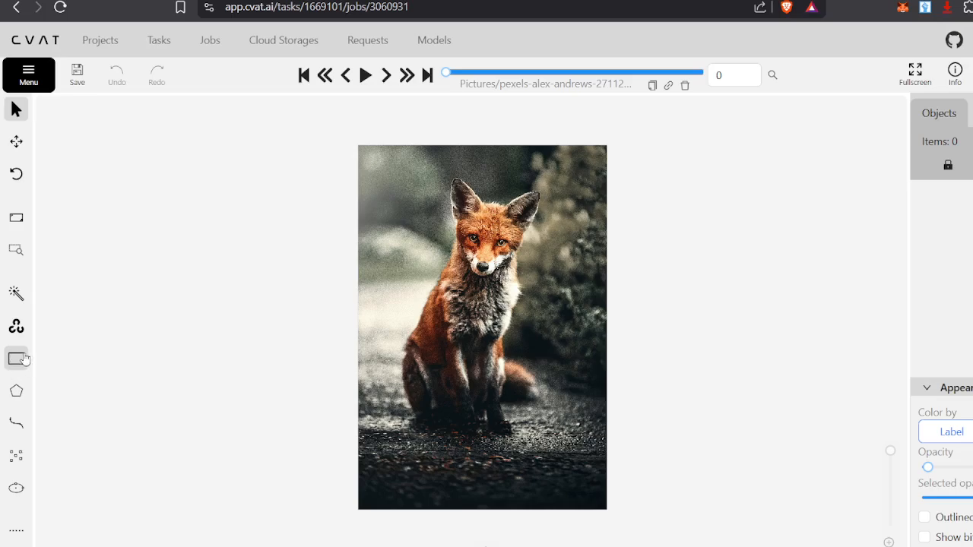
# - Draw a two-point rectangle shape with the Fox label around the sitting fox in frame 0, about 2490 by 4739 px
pyautogui.moveTo(24, 359)
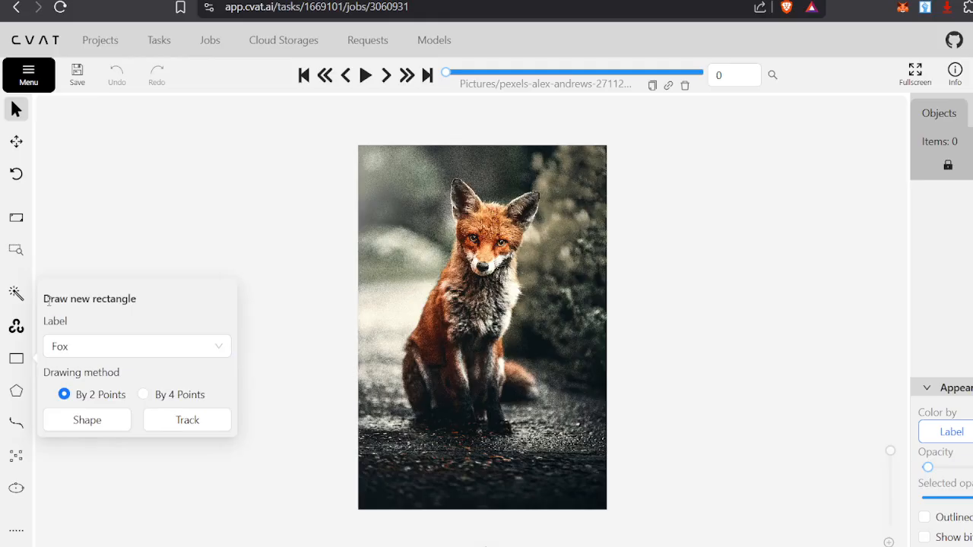
pyautogui.click(75, 350)
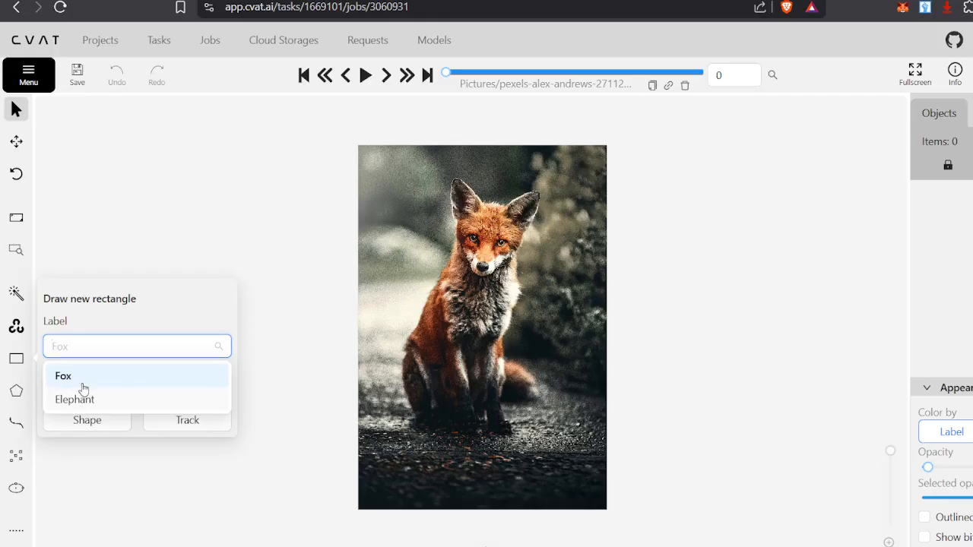
pyautogui.click(84, 382)
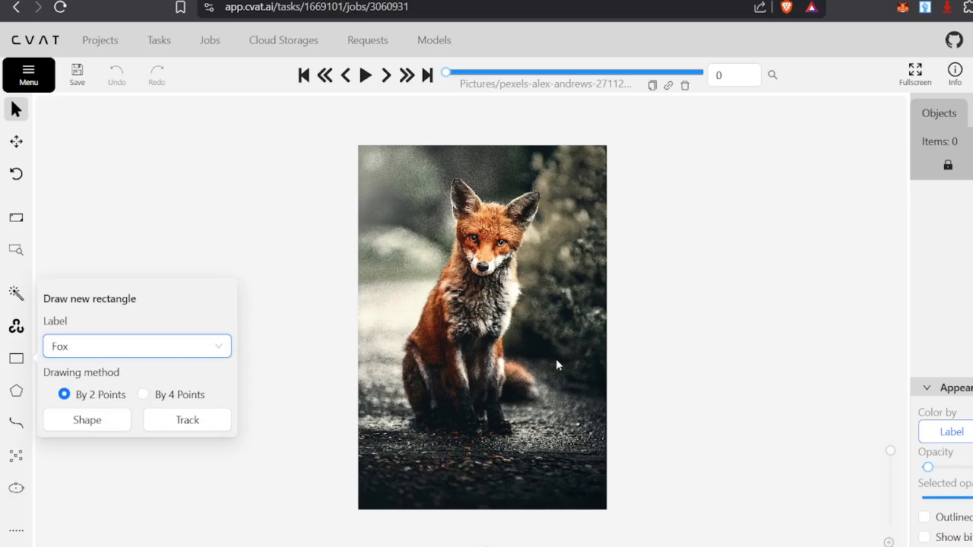
pyautogui.click(183, 349)
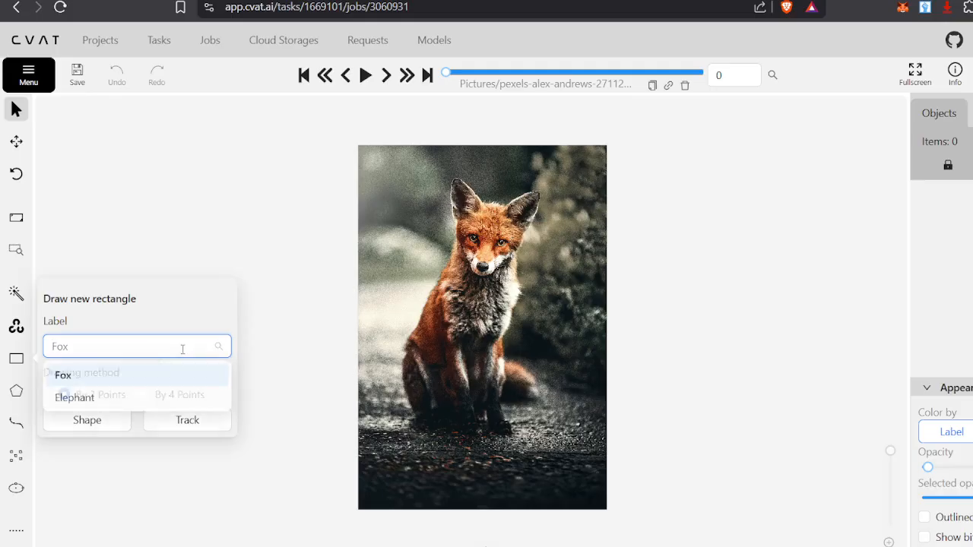
pyautogui.click(89, 378)
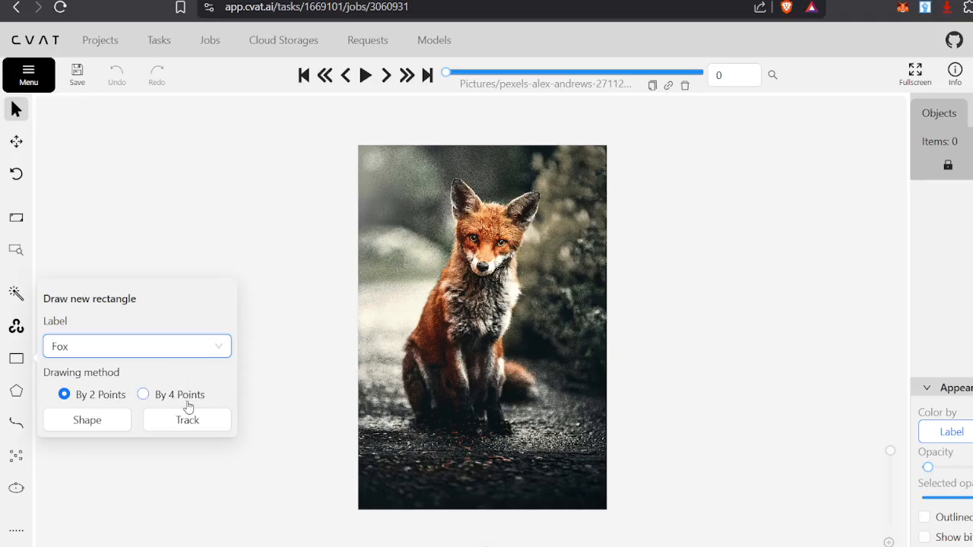
pyautogui.click(99, 420)
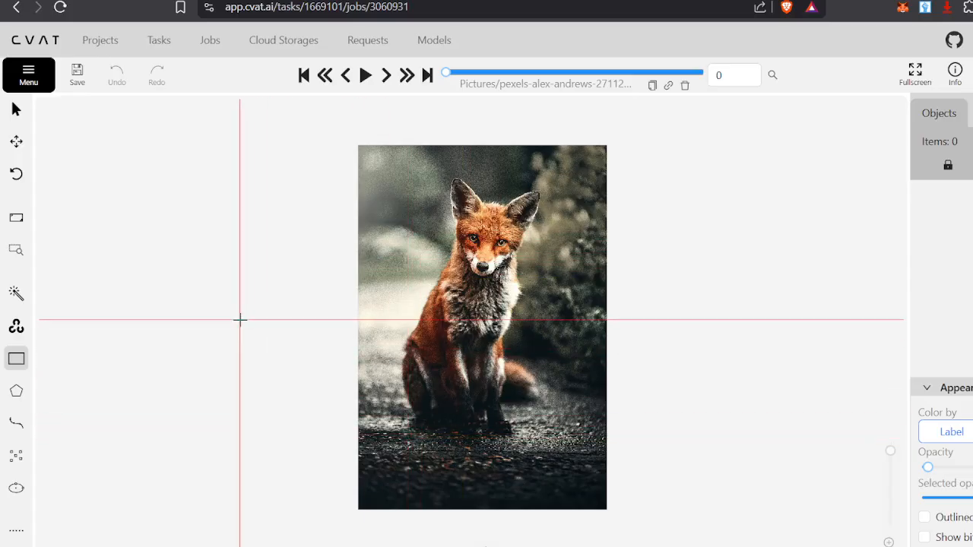
pyautogui.click(403, 438)
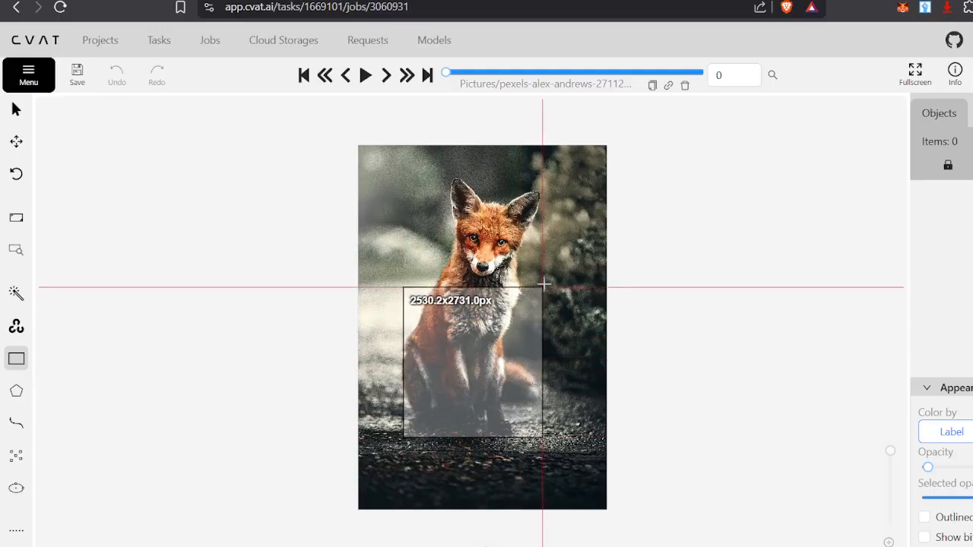
pyautogui.click(540, 177)
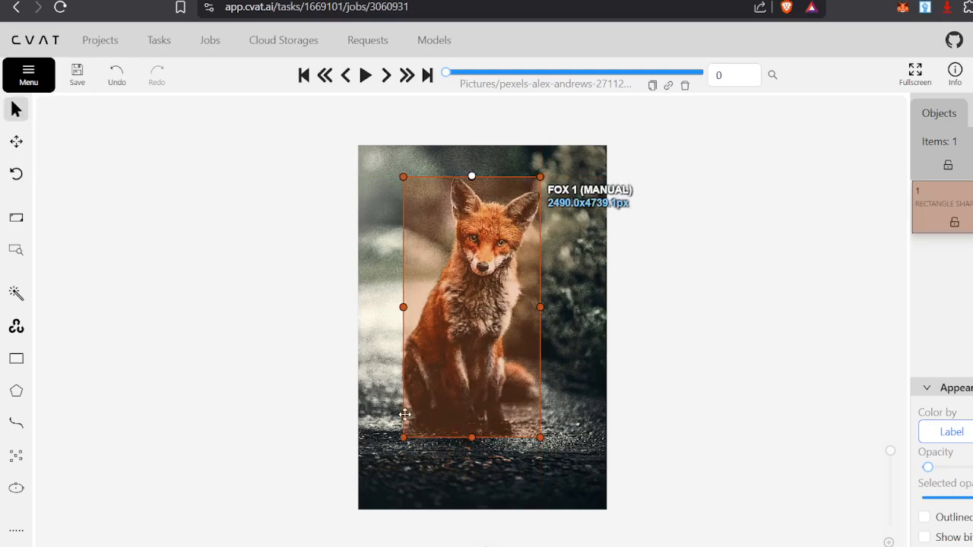
# - Move the fox rectangle's left edge slightly outward to enclose the body, making the box about 2536 px wide
pyautogui.hotkey('ctrl', '+')
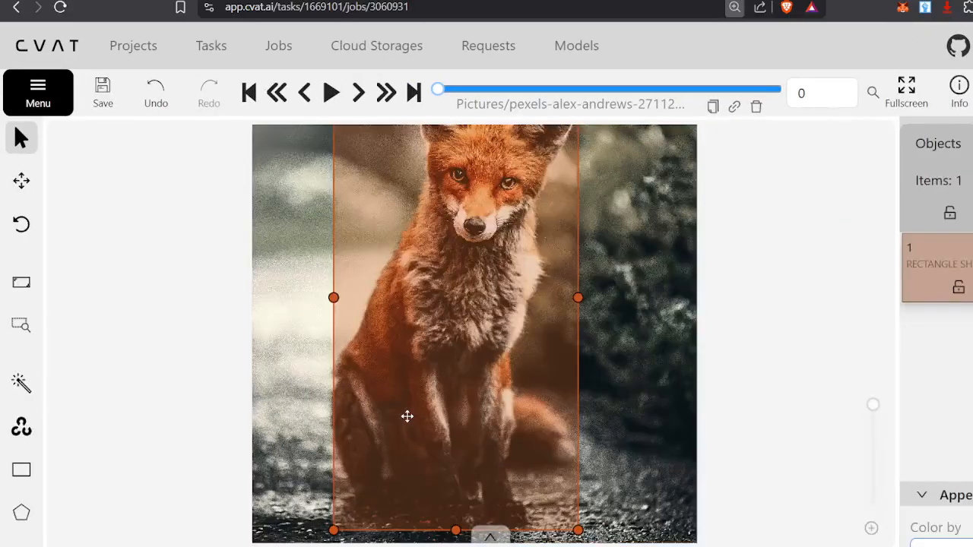
pyautogui.hotkey('ctrl', '-')
pyautogui.hotkey('ctrl', '-')
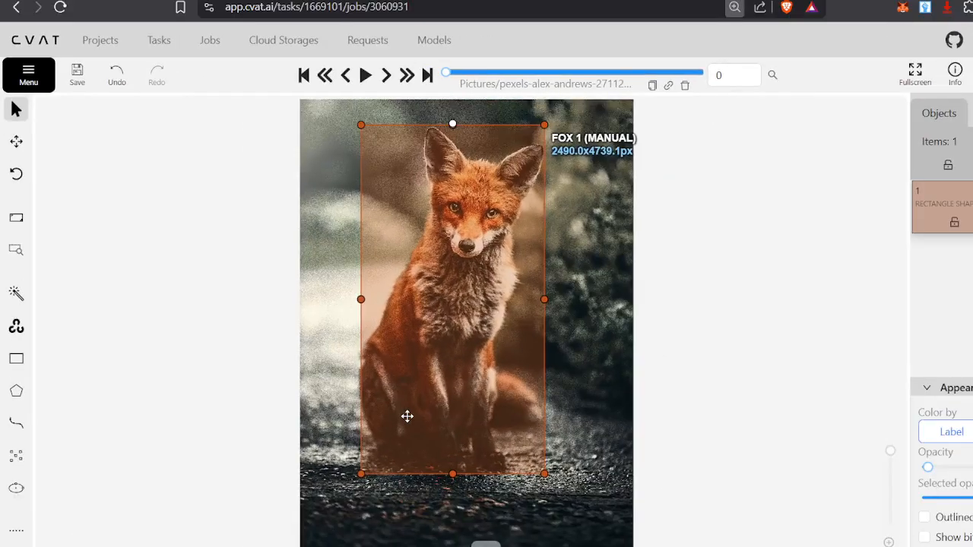
pyautogui.scroll(2, 408, 417)
pyautogui.scroll(2, 408, 417)
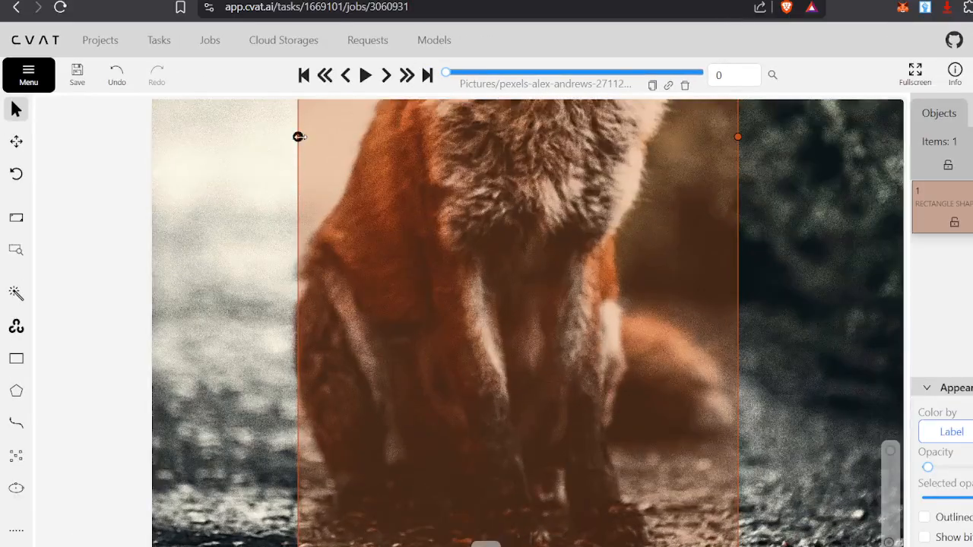
pyautogui.moveTo(298, 137); pyautogui.dragTo(289, 137)
pyautogui.scroll(-1, 324, 235)
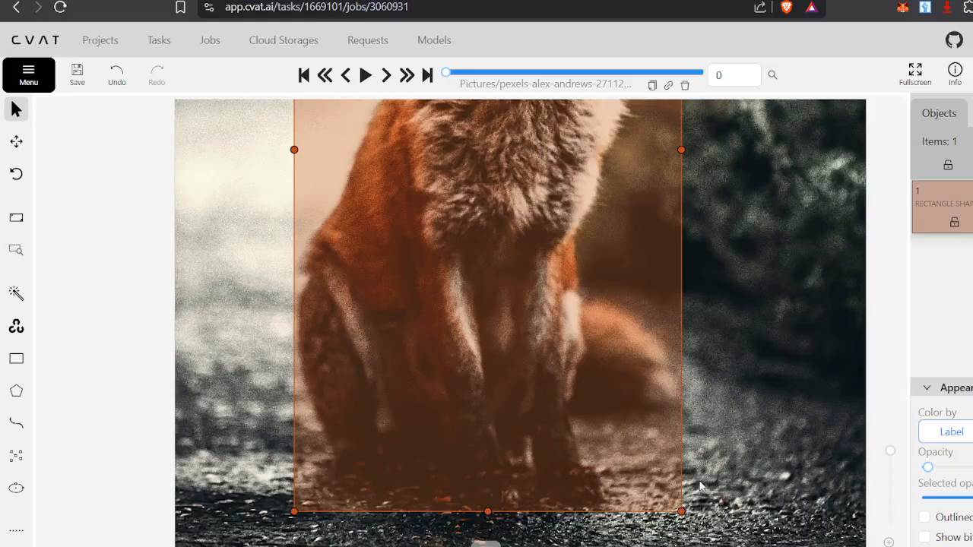
# - Pull the fox rectangle's right edge in to the ear tip, making the box about 2523 px wide
pyautogui.scroll(1, 701, 487)
pyautogui.scroll(-1, 765, 352)
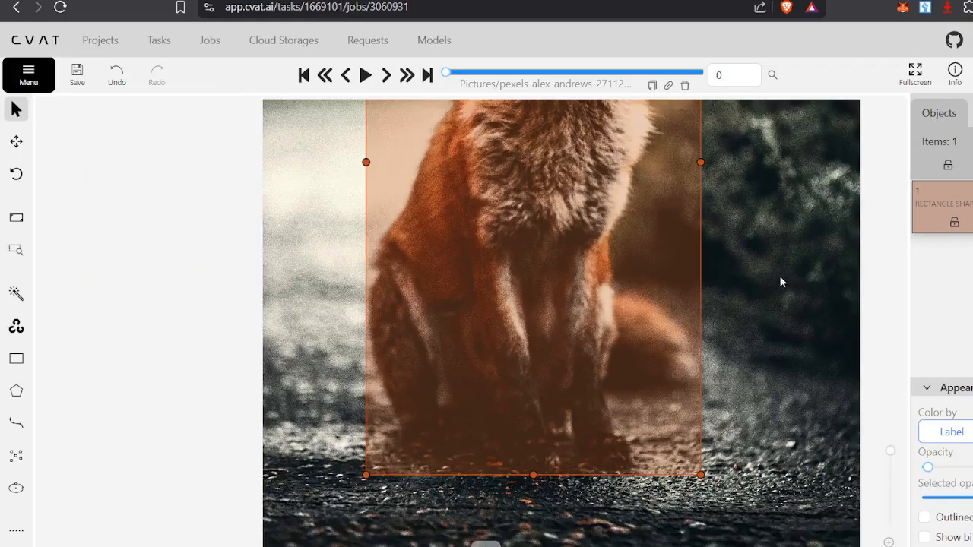
pyautogui.scroll(-1, 802, 192)
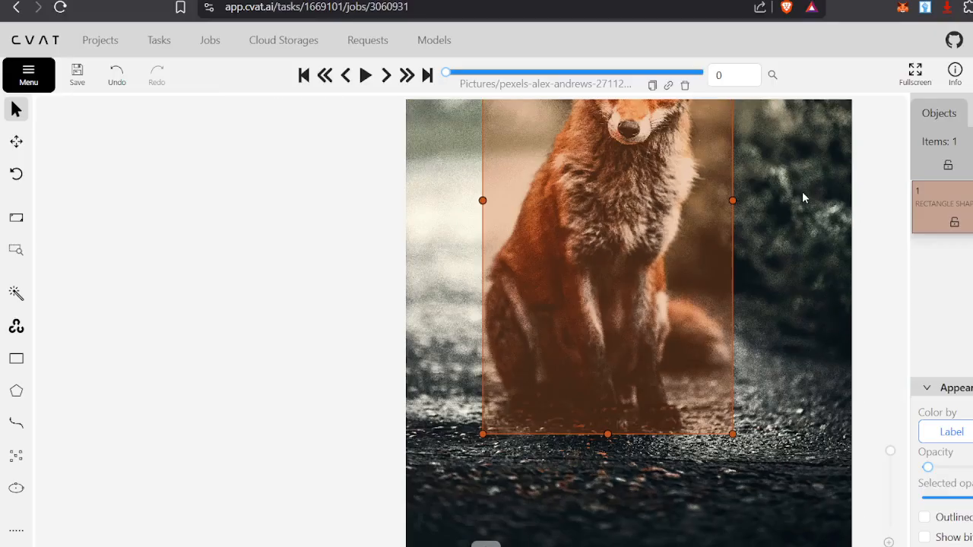
pyautogui.scroll(1, 794, 184)
pyautogui.scroll(-1, 790, 213)
pyautogui.scroll(-1, 791, 222)
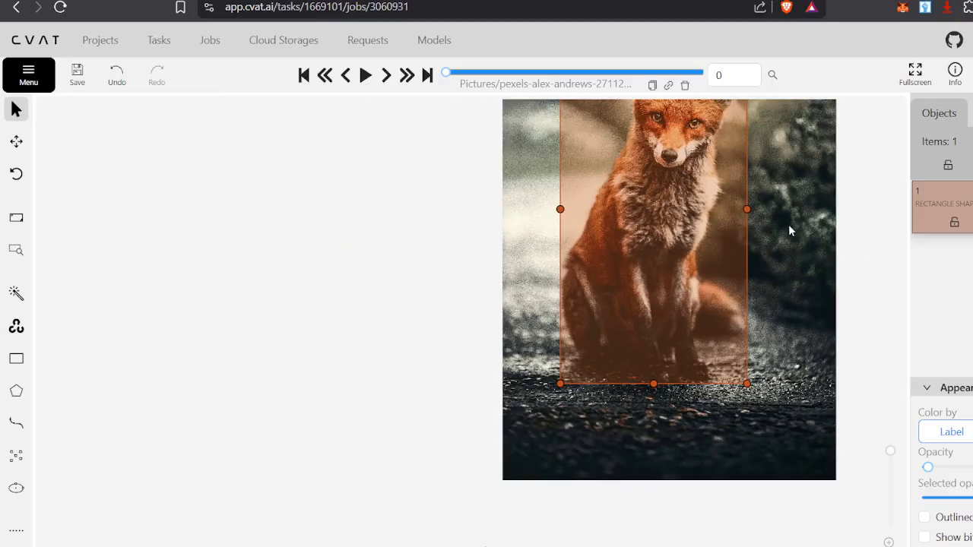
pyautogui.moveTo(784, 310); pyautogui.dragTo(658, 417)
pyautogui.scroll(3, 638, 144)
pyautogui.scroll(2, 637, 144)
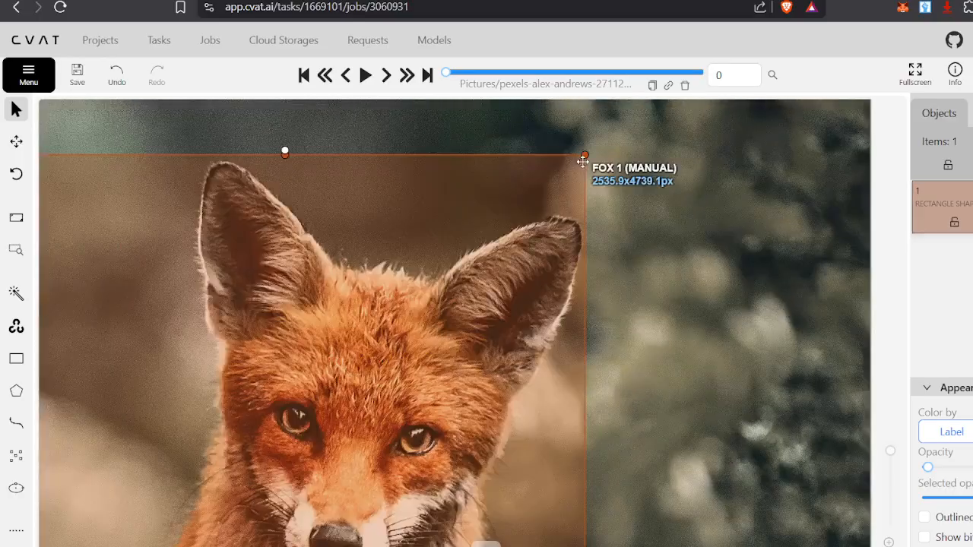
pyautogui.moveTo(584, 154)
pyautogui.mouseDown()
pyautogui.moveTo(631, 150)
pyautogui.moveTo(570, 156)
pyautogui.moveTo(581, 156)
pyautogui.mouseUp()
pyautogui.scroll(-2, 780, 245)
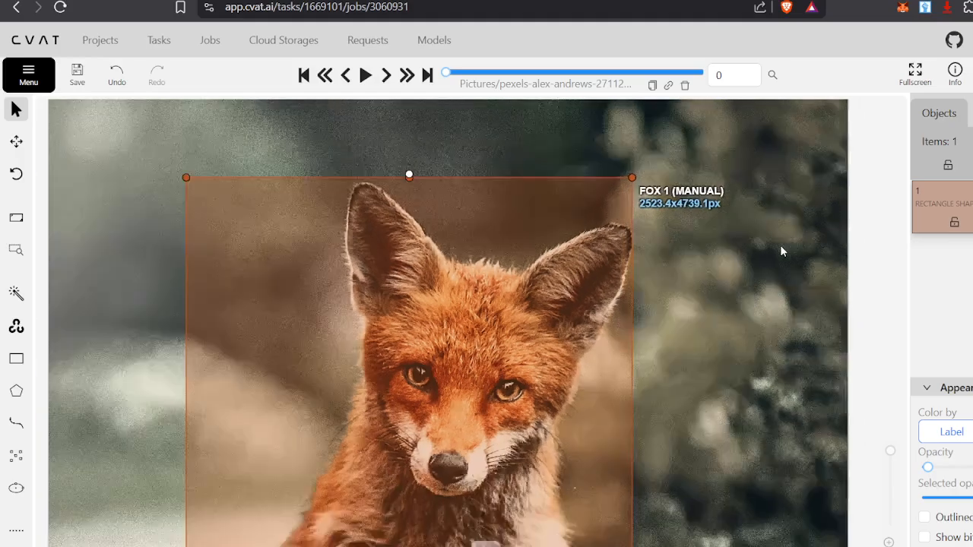
# - Lower the fox rectangle's top edge closer to the ear tip, making the box about 4717 px high
pyautogui.scroll(5, 411, 176)
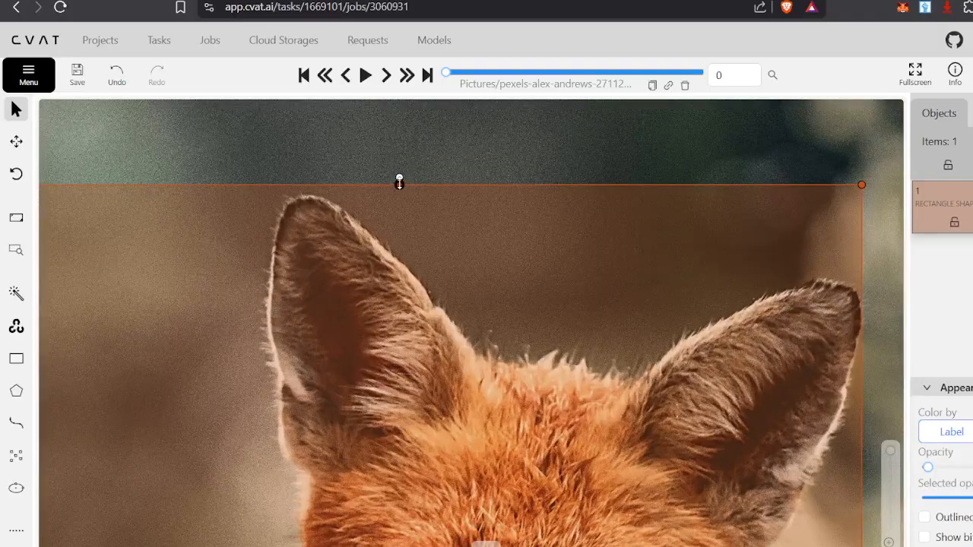
pyautogui.moveTo(399, 183); pyautogui.dragTo(399, 190)
pyautogui.scroll(-5, 461, 162)
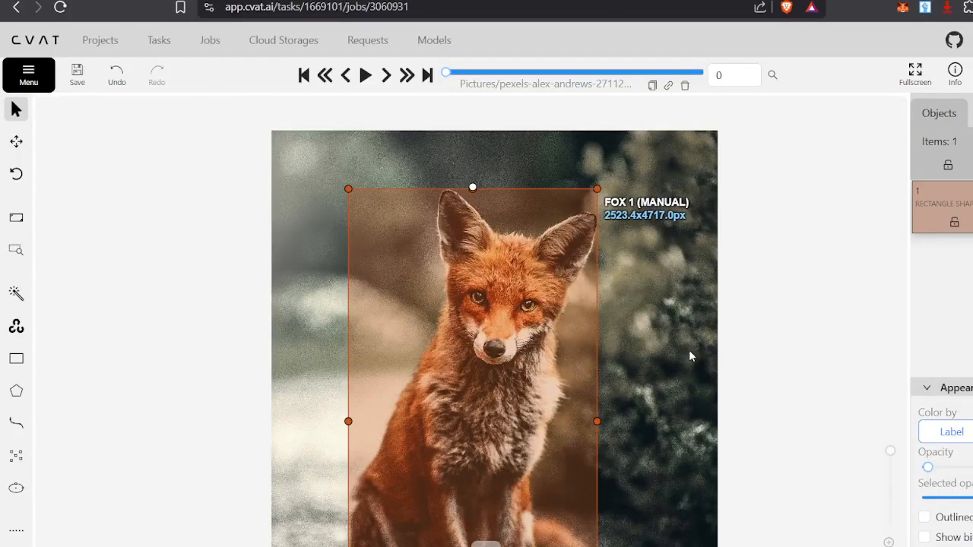
pyautogui.moveTo(689, 352); pyautogui.dragTo(710, 201)
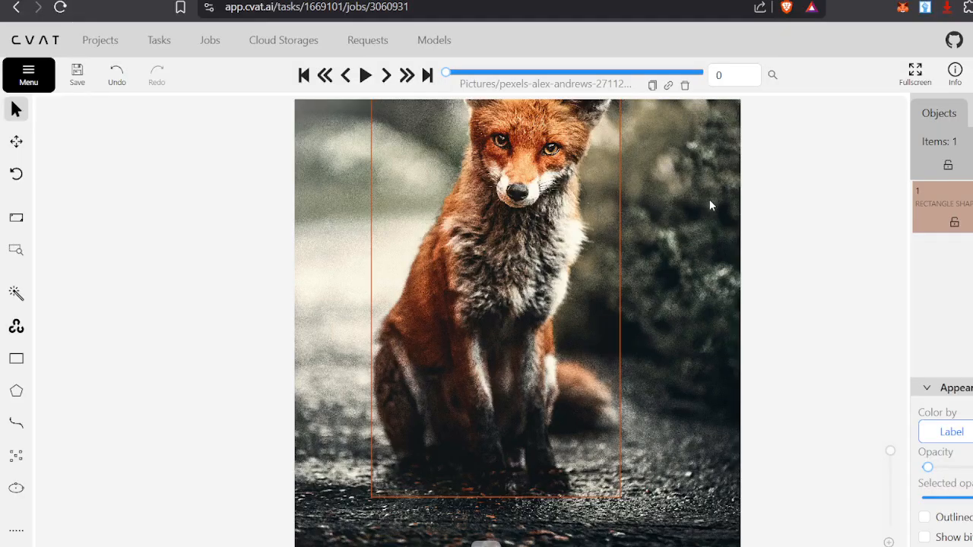
pyautogui.scroll(-3, 693, 275)
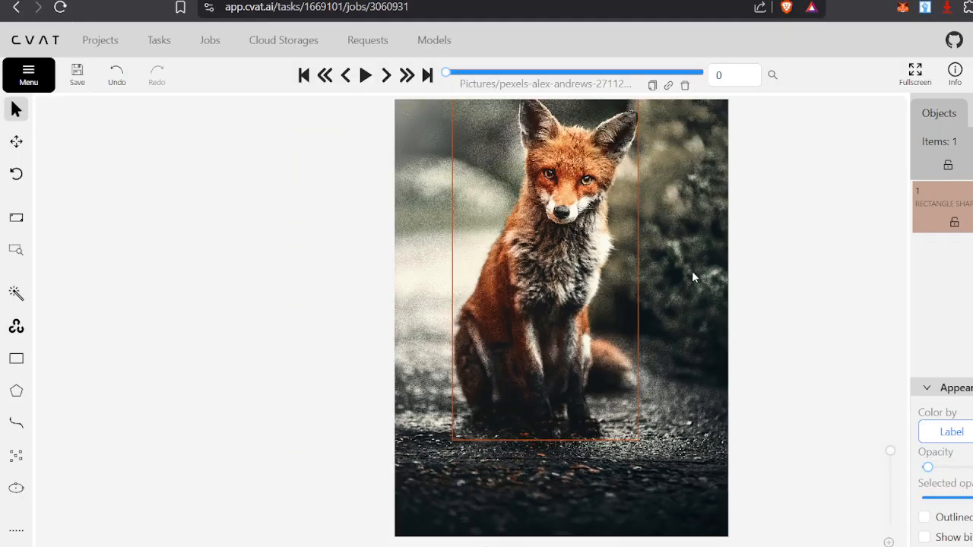
pyautogui.moveTo(705, 248); pyautogui.dragTo(677, 278)
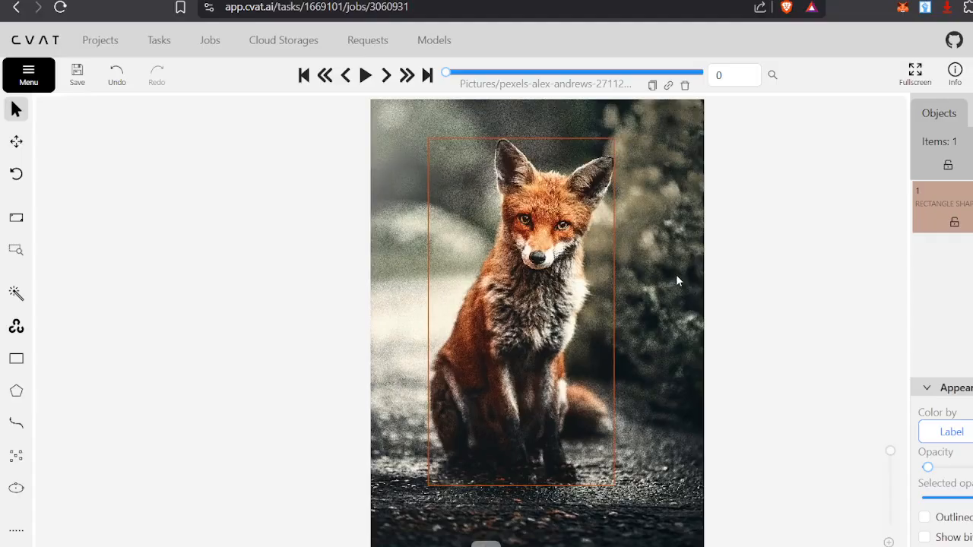
pyautogui.moveTo(551, 139)
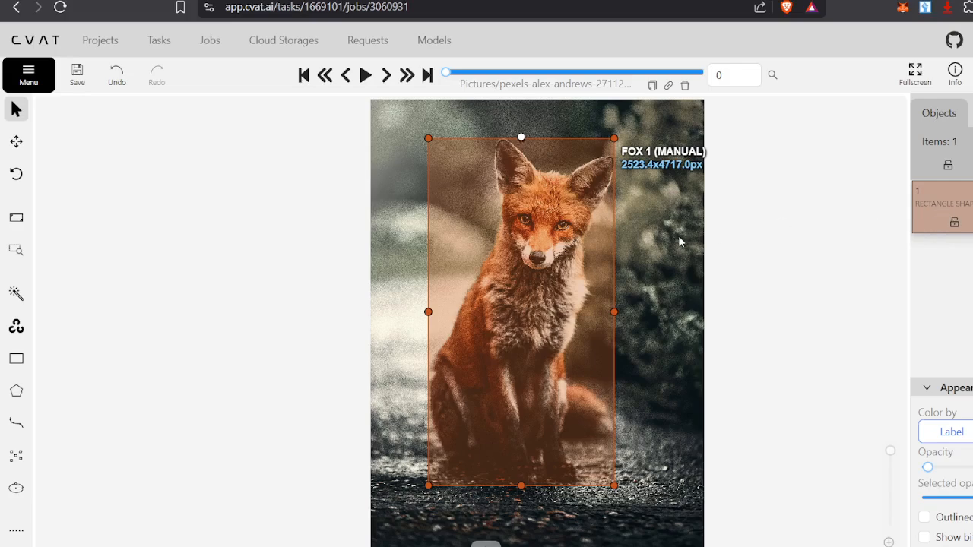
pyautogui.click(782, 266)
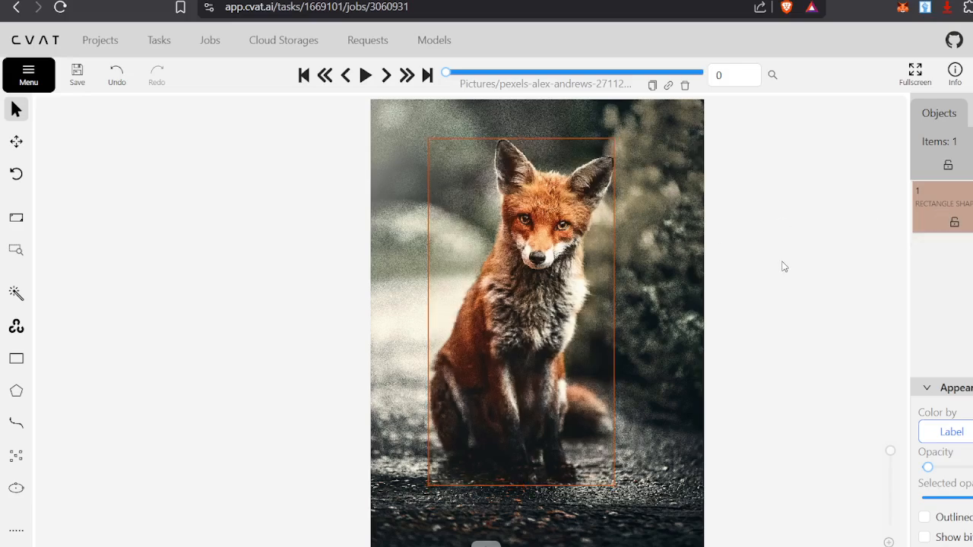
# - Draw a two-point Elephant rectangle shape, about 2957 by 3897 px, around the elephant in frame 1 and lower its top edge slightly toward the head
pyautogui.press('f')
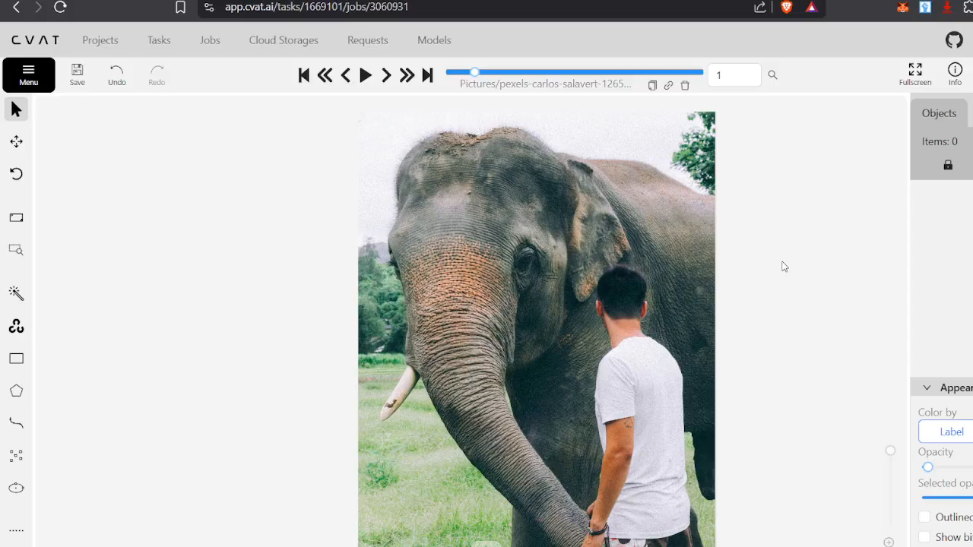
pyautogui.scroll(-1, 666, 344)
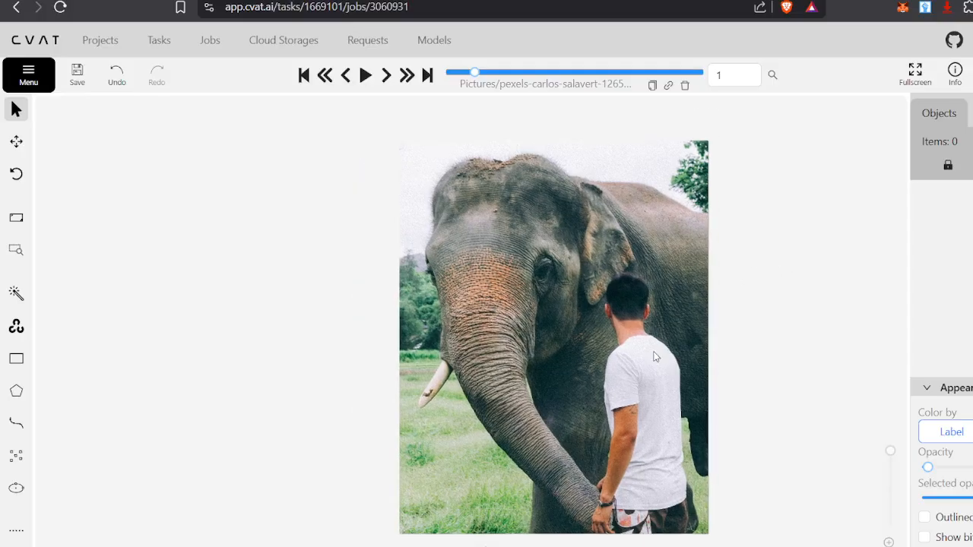
pyautogui.moveTo(656, 358); pyautogui.dragTo(640, 325)
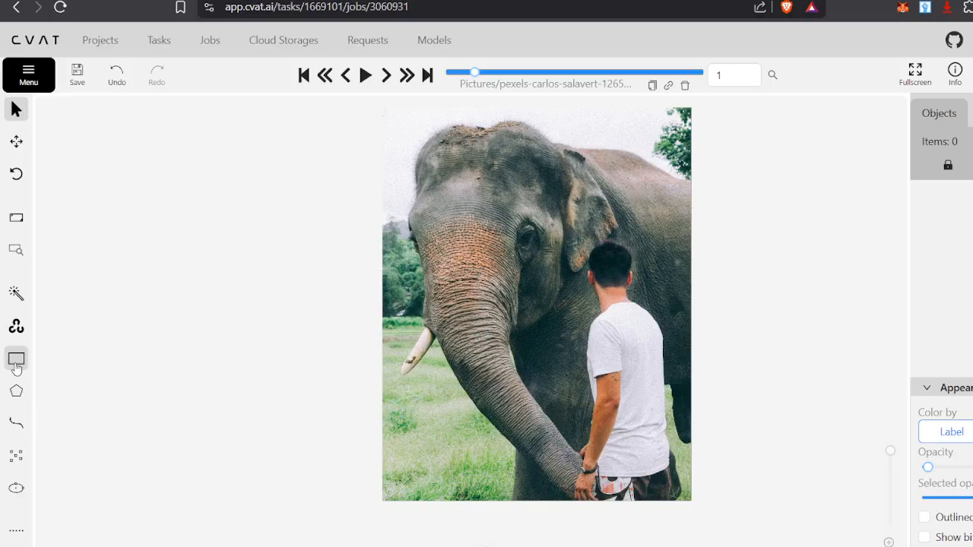
pyautogui.moveTo(16, 367)
pyautogui.click(109, 347)
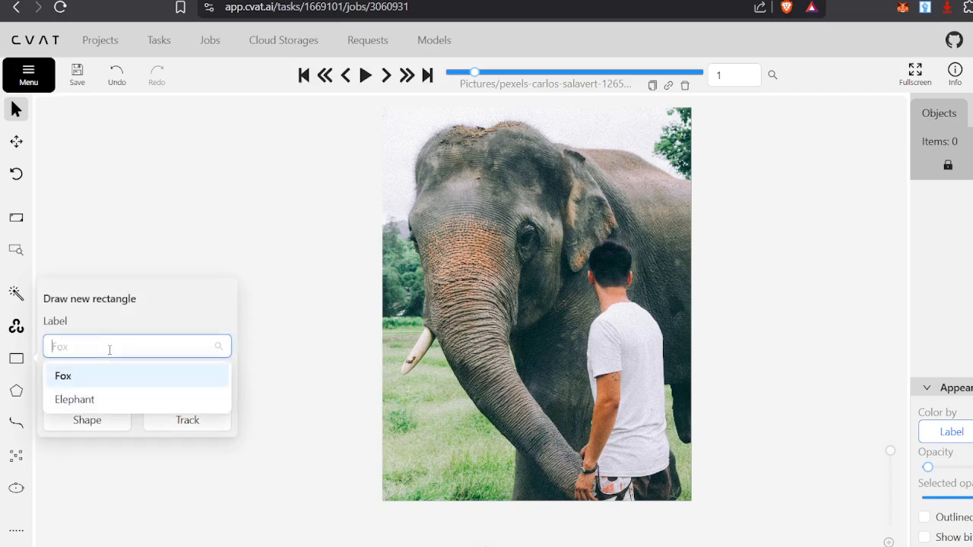
pyautogui.click(107, 399)
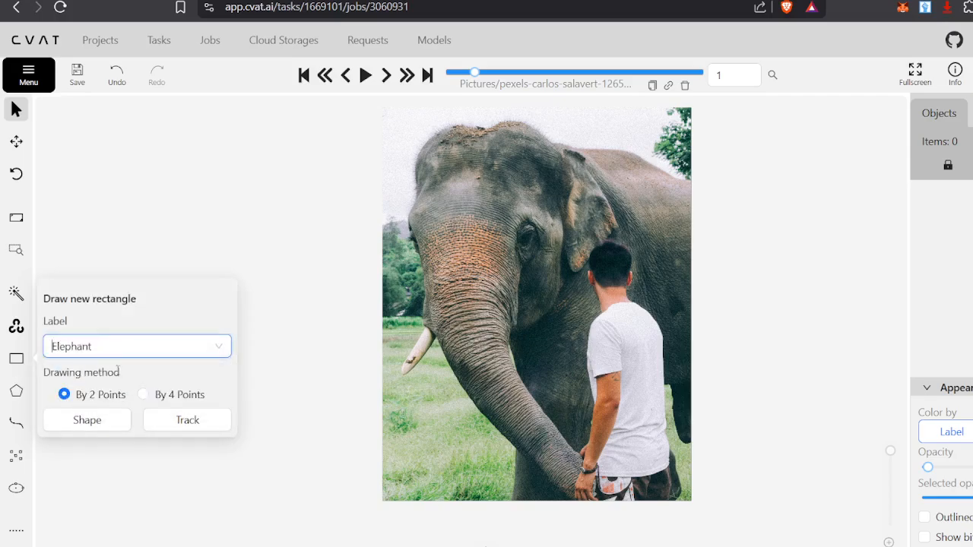
pyautogui.click(84, 422)
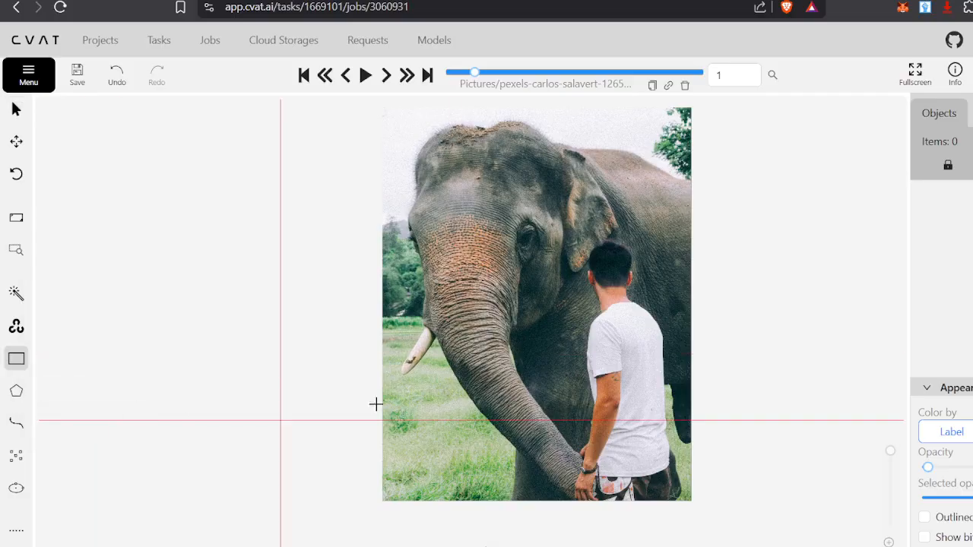
pyautogui.click(400, 117)
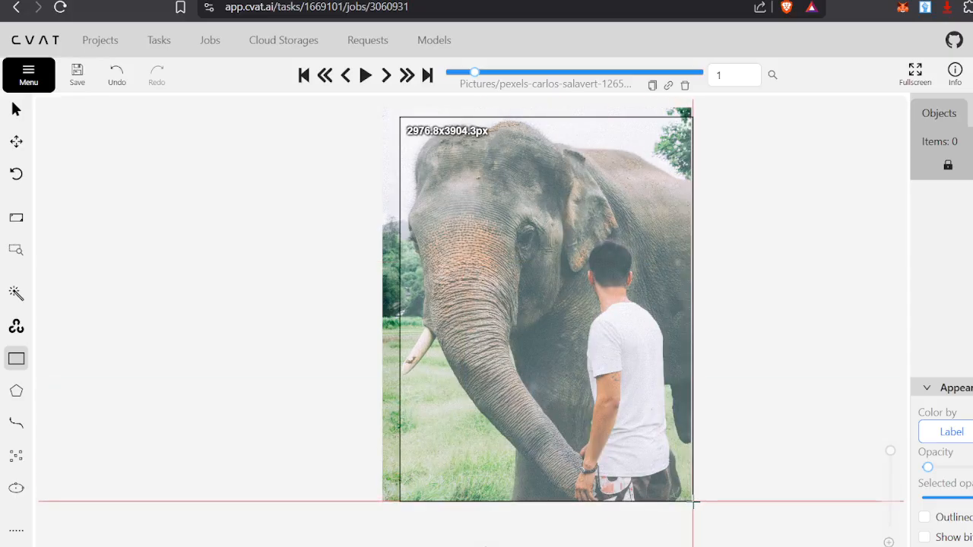
pyautogui.click(692, 502)
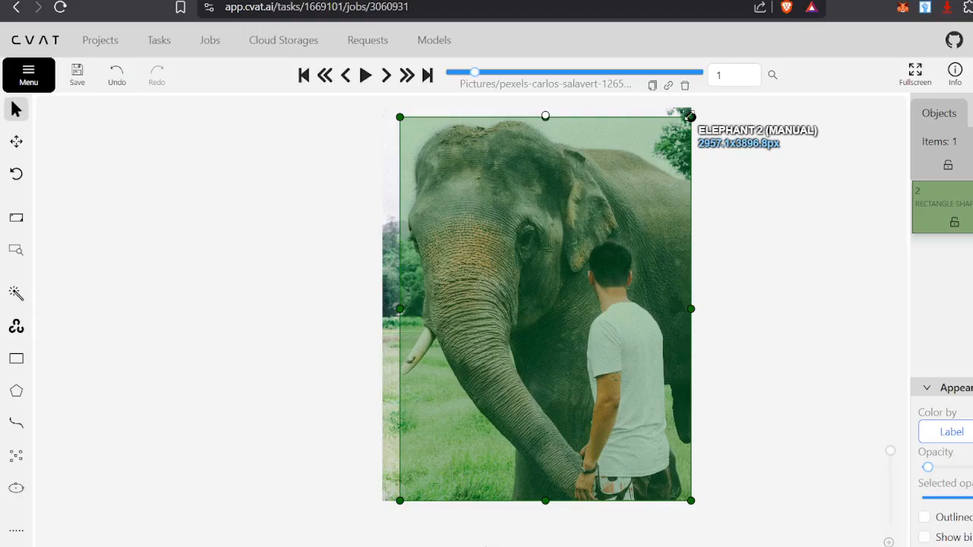
pyautogui.moveTo(691, 117); pyautogui.dragTo(691, 121)
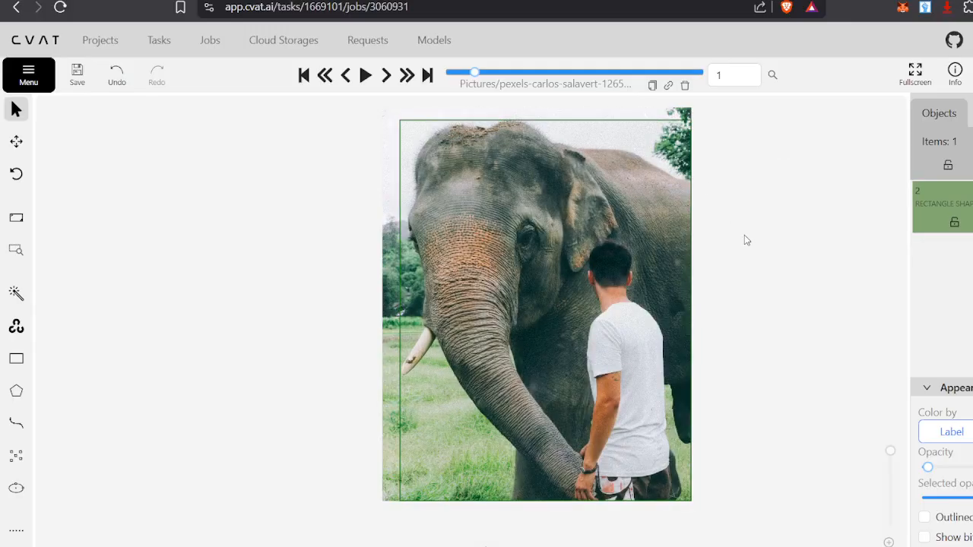
# - Draw a two-point Elephant rectangle shape around the left-hand elephant in frame 2, about 1709 by 1728 px
pyautogui.press('f')
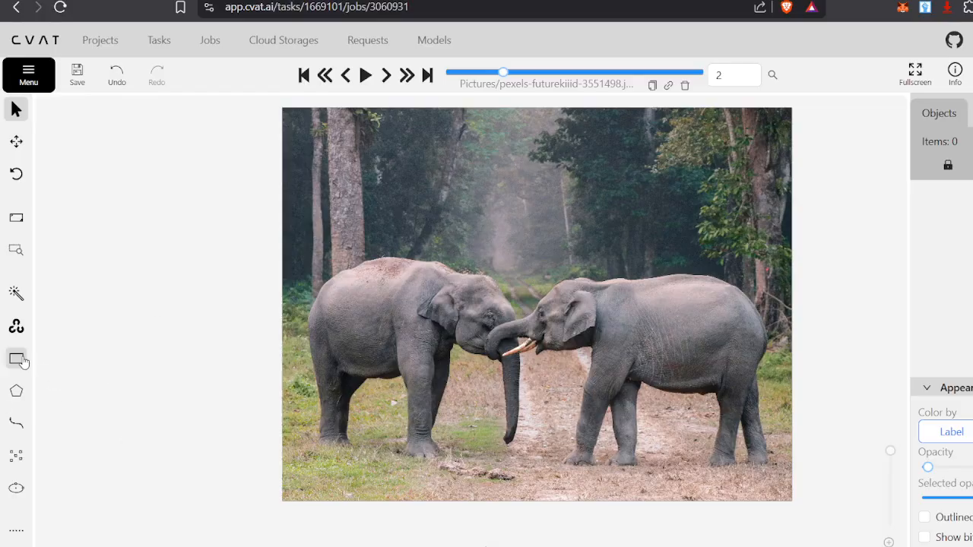
pyautogui.moveTo(16, 358)
pyautogui.click(105, 422)
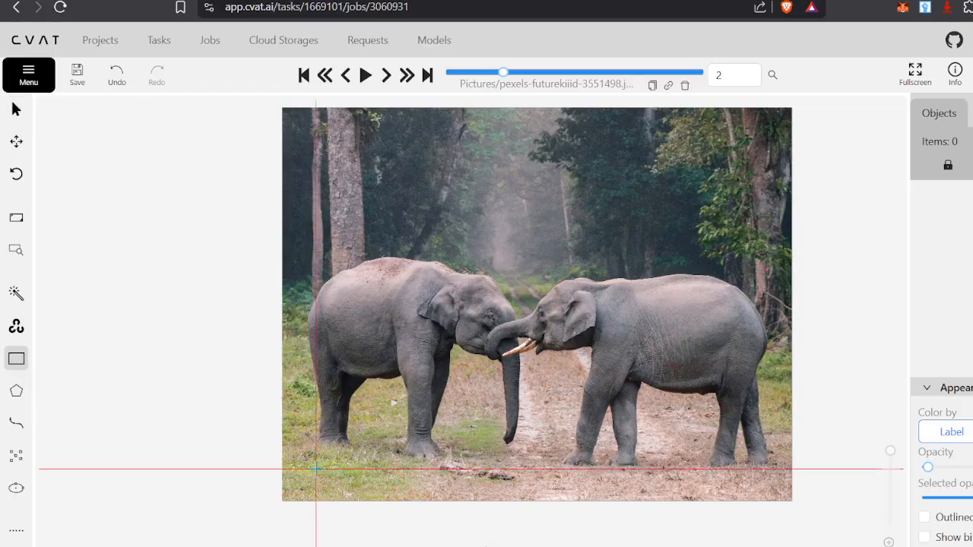
pyautogui.click(314, 467)
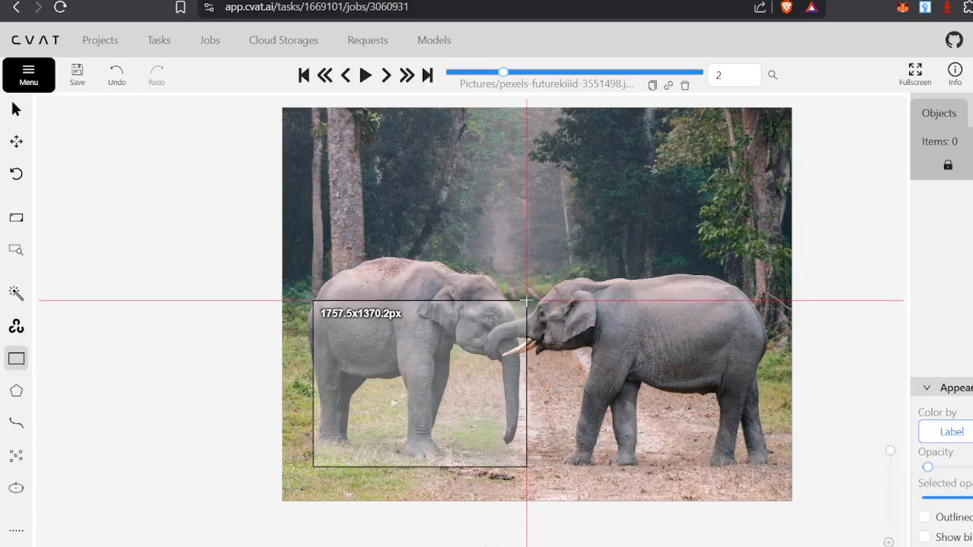
pyautogui.click(521, 257)
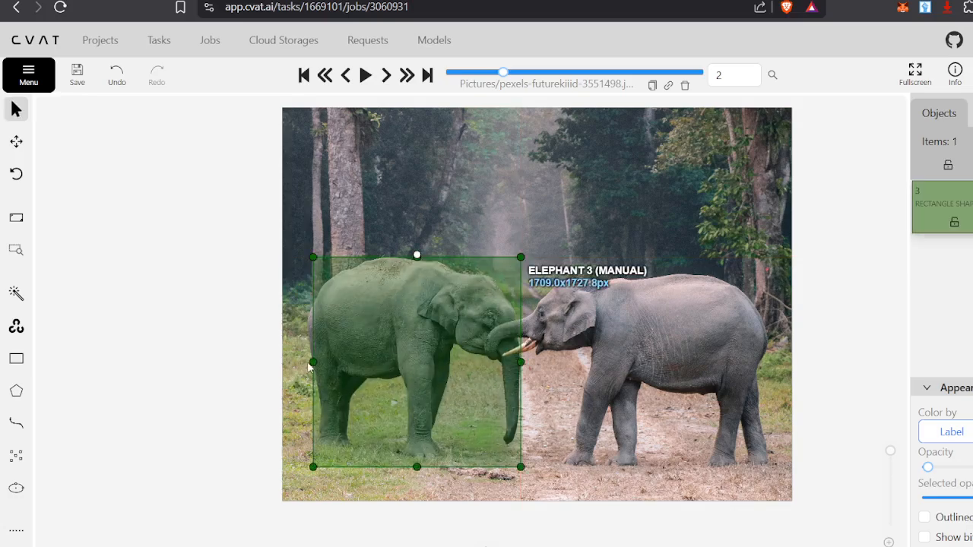
# - Widen the left-hand elephant's rectangle outward past its rump and raise the bottom edge toward the feet, making it about 1764 by 1683 px
pyautogui.moveTo(313, 361); pyautogui.dragTo(306, 362)
pyautogui.scroll(5, 312, 424)
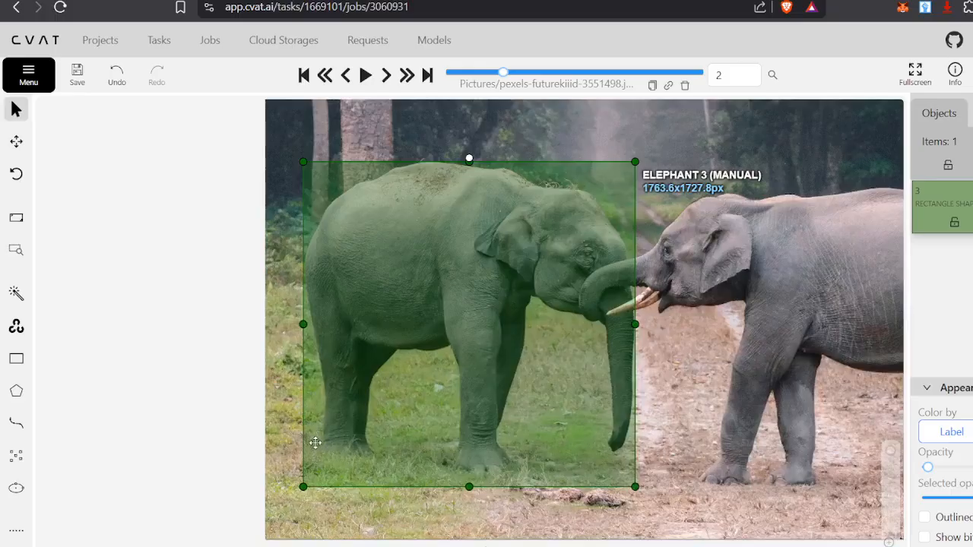
pyautogui.scroll(2, 536, 518)
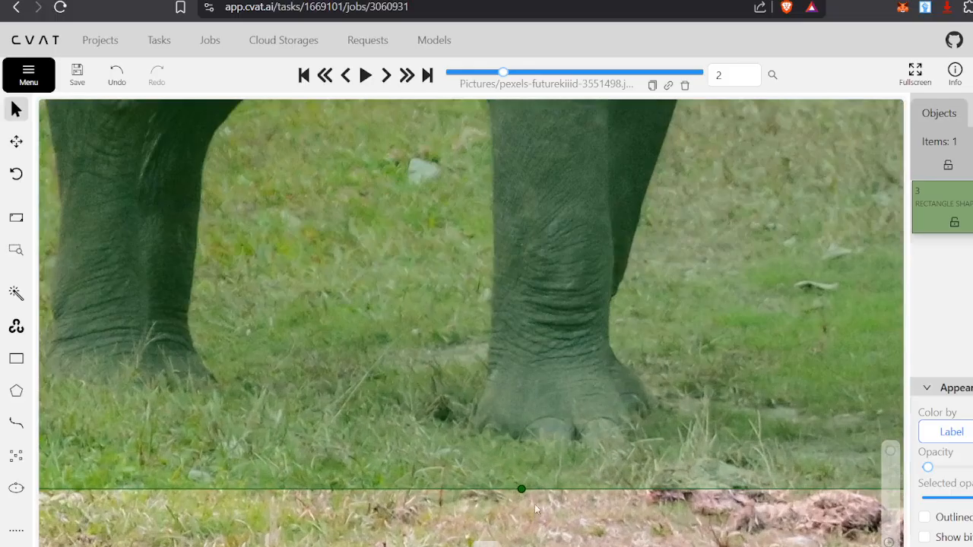
pyautogui.moveTo(522, 492); pyautogui.dragTo(514, 463)
pyautogui.scroll(-7, 513, 463)
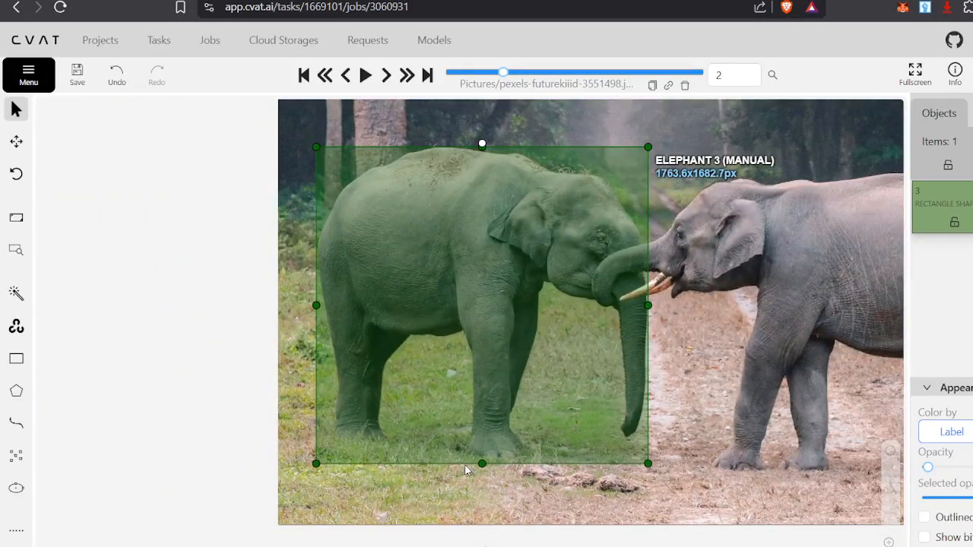
# - Draw an Elephant rectangle shape around the right-hand elephant in frame 2, including its trunk, and raise the top edge slightly, about 2354 by 1616 px
pyautogui.scroll(-3, 463, 469)
pyautogui.scroll(4, 683, 416)
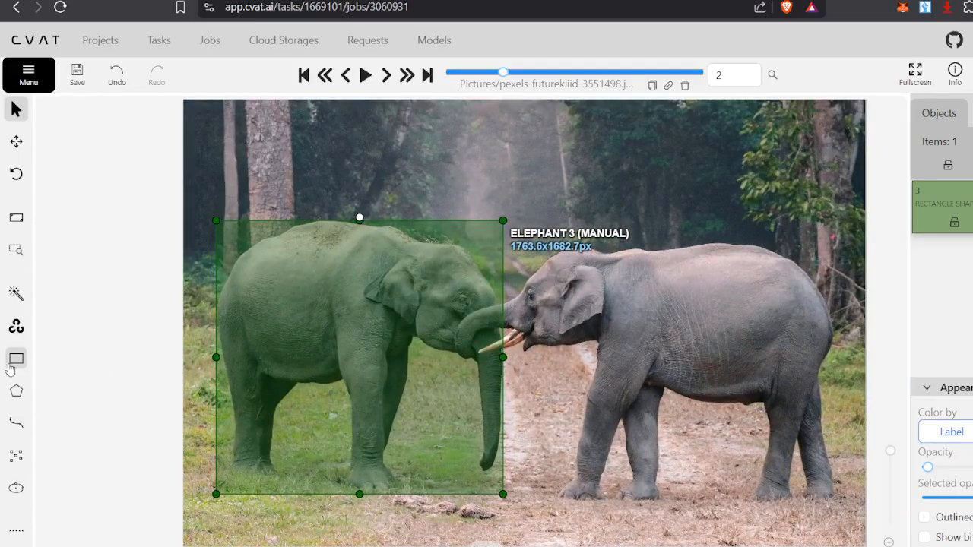
pyautogui.moveTo(16, 358)
pyautogui.click(86, 419)
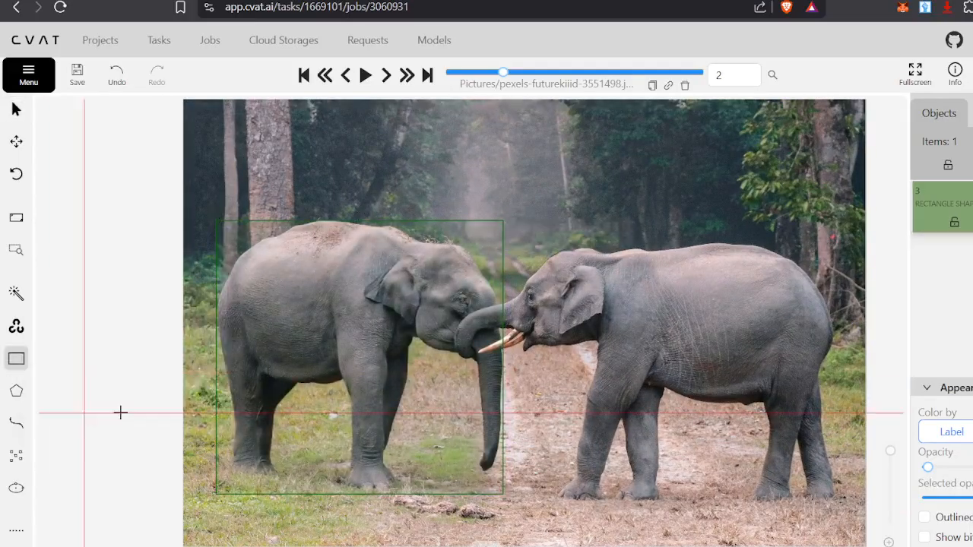
pyautogui.click(453, 245)
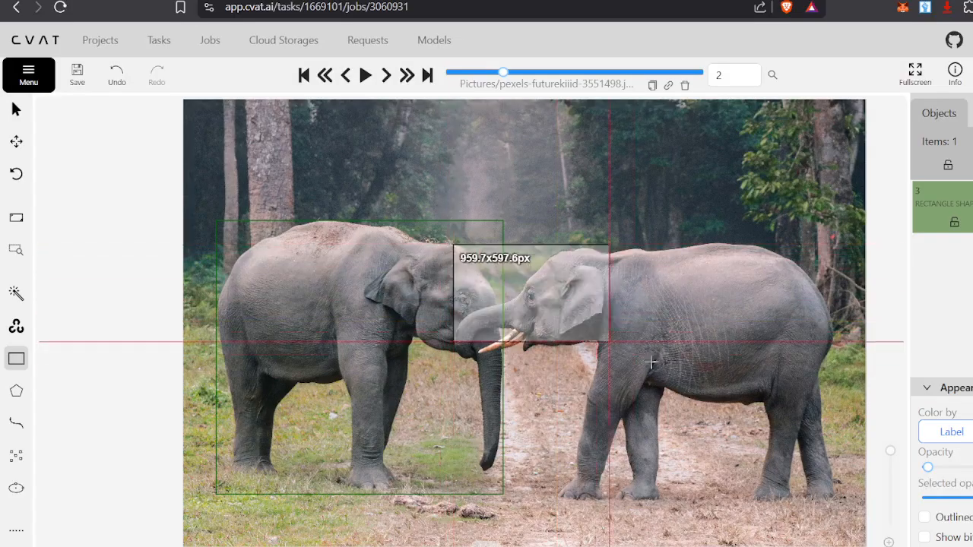
pyautogui.click(836, 505)
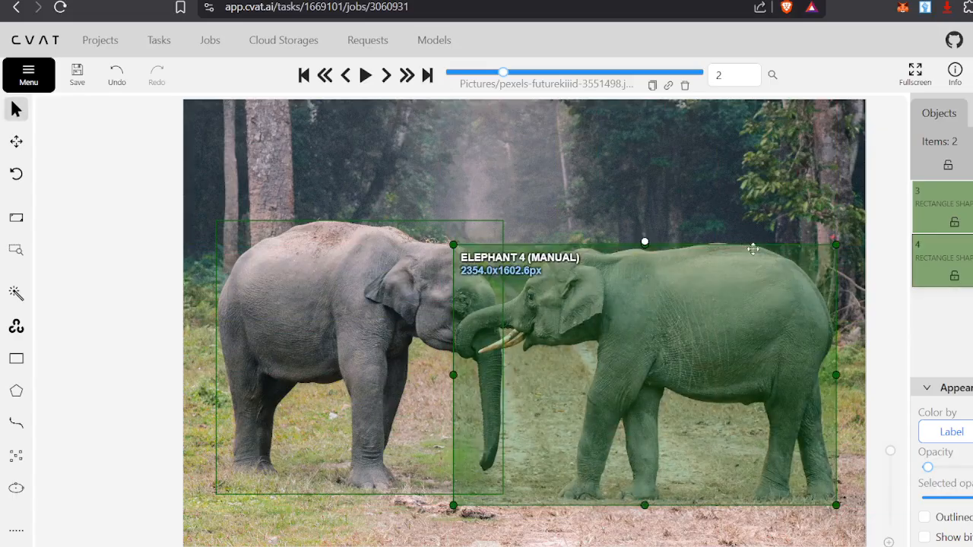
pyautogui.moveTo(644, 242); pyautogui.dragTo(644, 244)
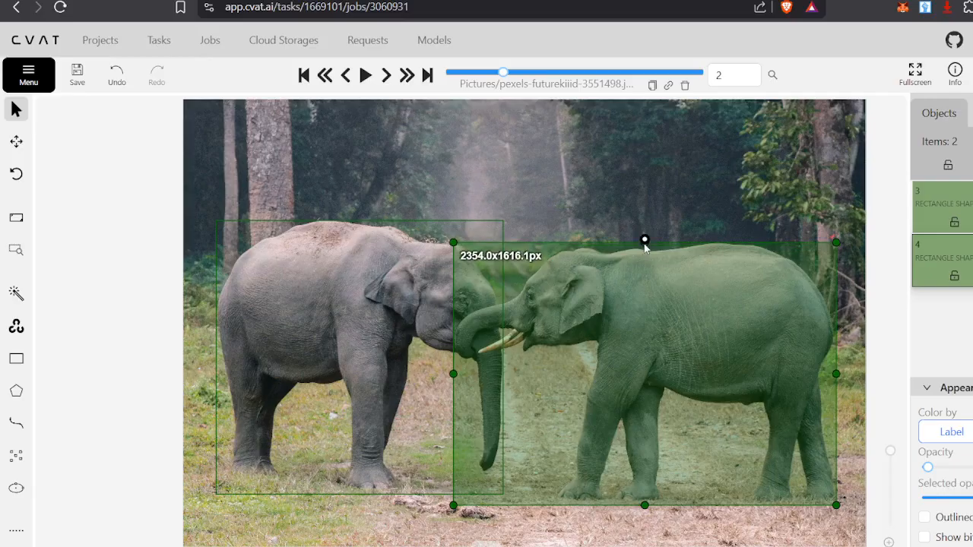
# - Draw an Elephant rectangle shape around the young elephant in frame 3, including its tail, and extend the left edge outward past the trunk
pyautogui.scroll(-4, 574, 220)
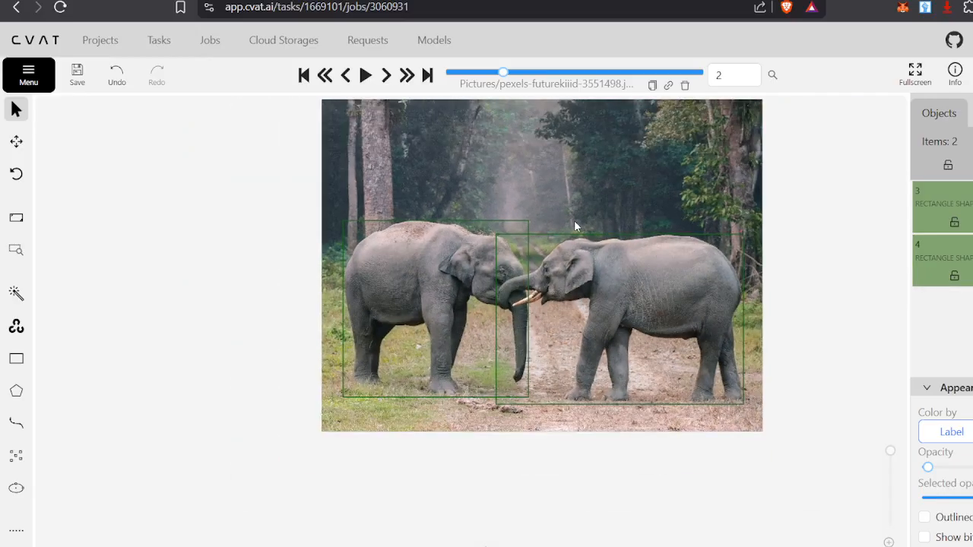
pyautogui.press('f')
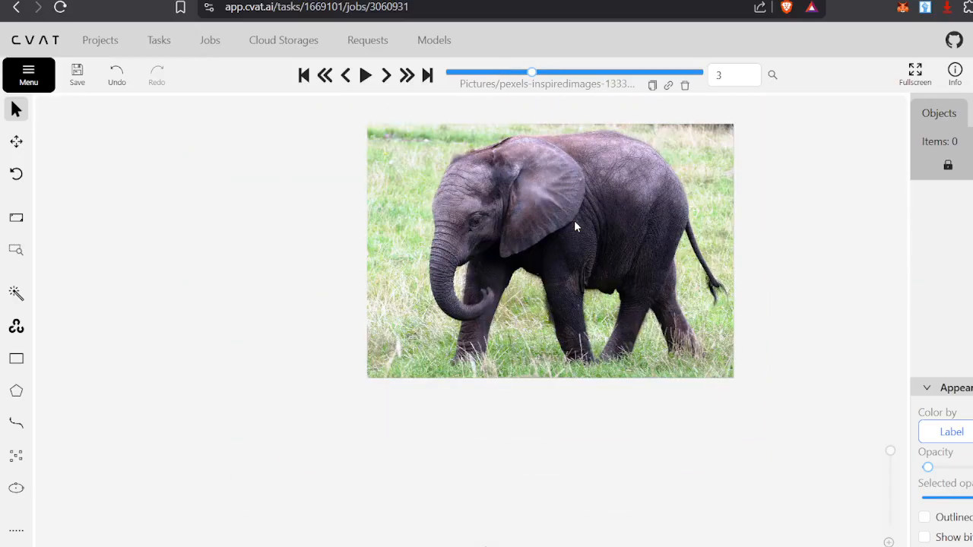
pyautogui.scroll(2, 574, 220)
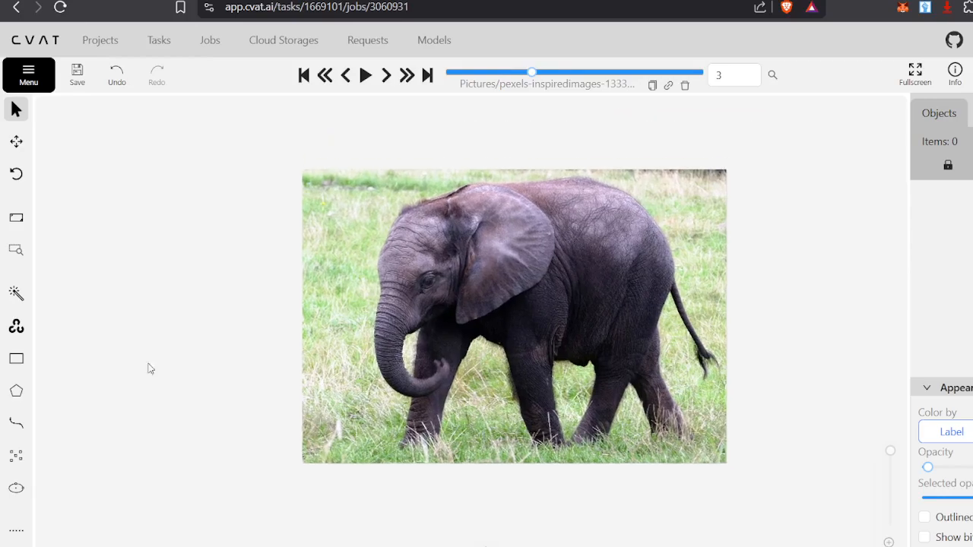
pyautogui.moveTo(16, 358)
pyautogui.click(86, 421)
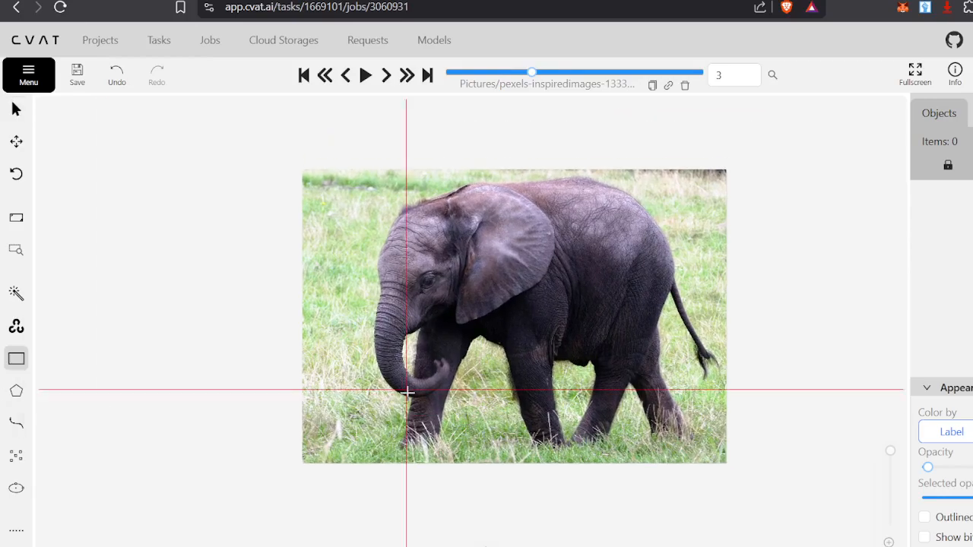
pyautogui.click(377, 454)
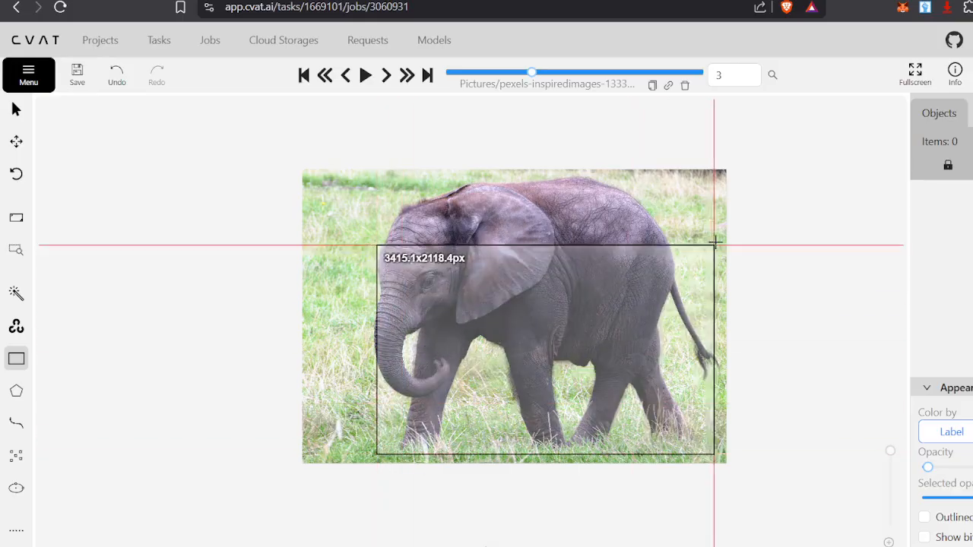
pyautogui.click(719, 176)
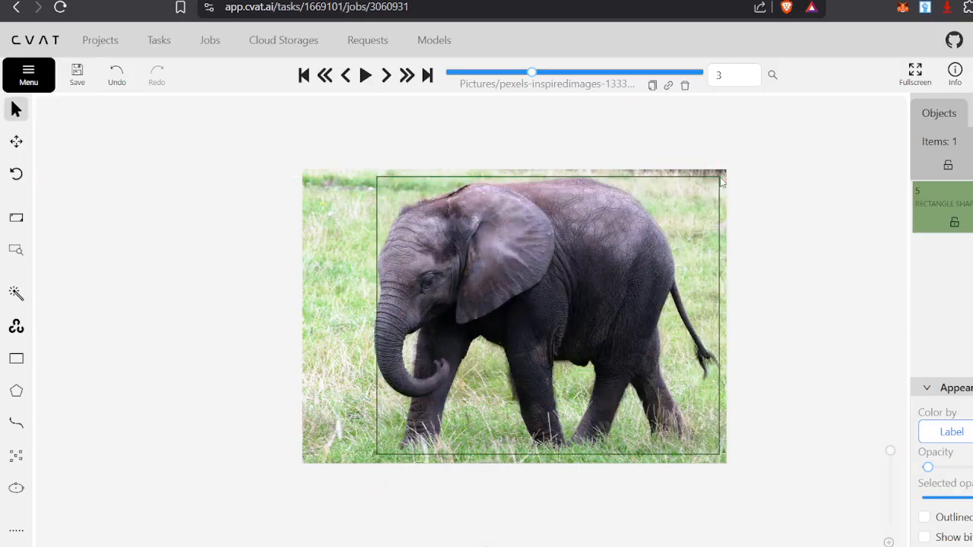
pyautogui.moveTo(376, 314); pyautogui.dragTo(371, 315)
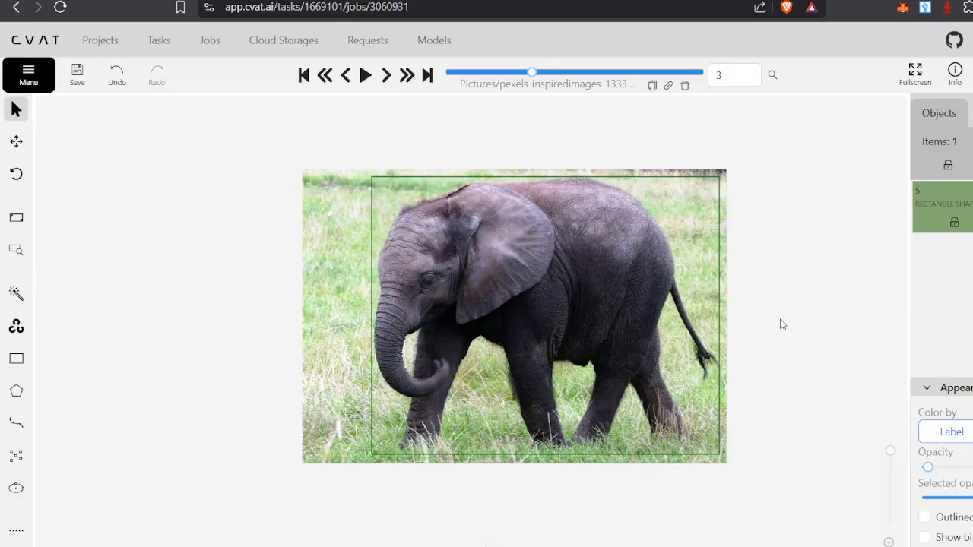
# - Advance to frame 4, the picture of the elephant walking toward the camera
pyautogui.press('f')
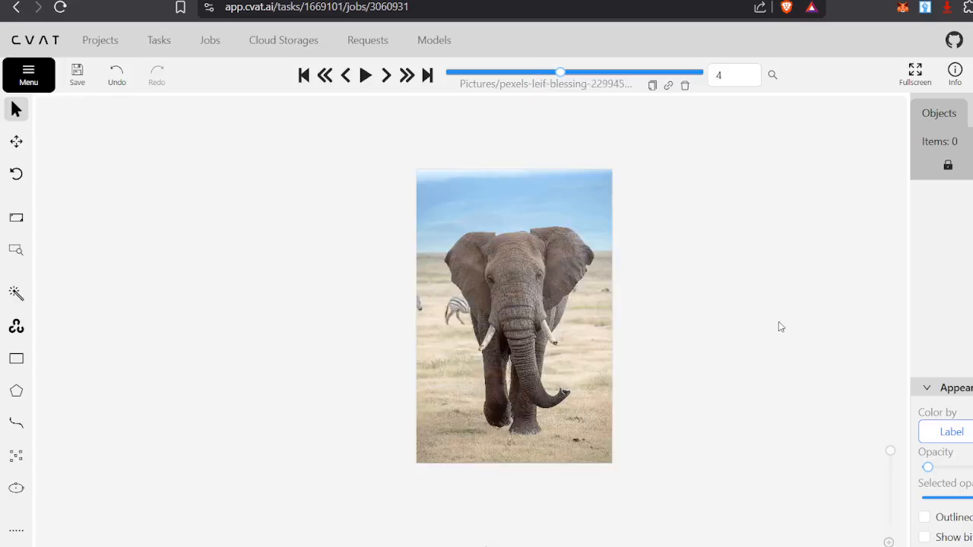
pyautogui.scroll(4, 551, 403)
pyautogui.moveTo(380, 254); pyautogui.dragTo(376, 365)
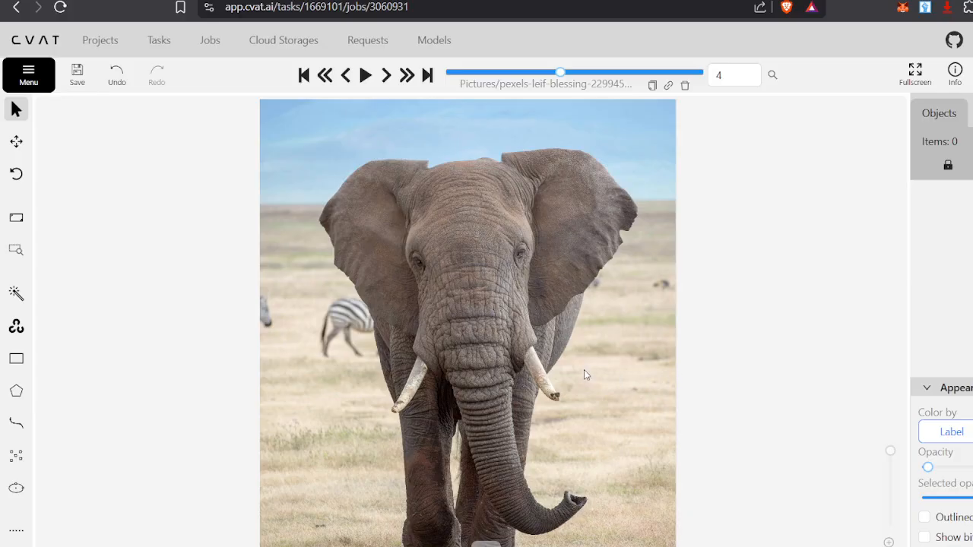
pyautogui.moveTo(584, 374); pyautogui.dragTo(586, 335)
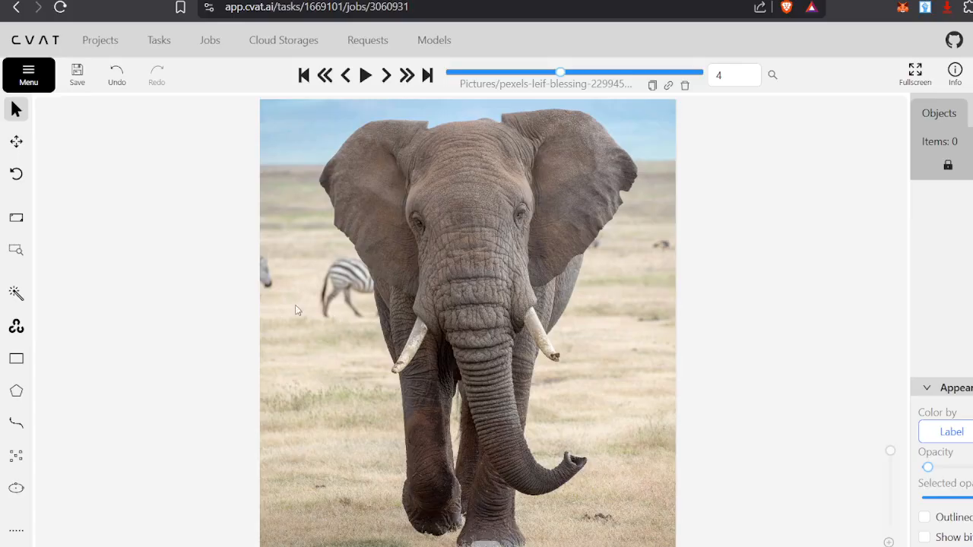
pyautogui.moveTo(15, 358)
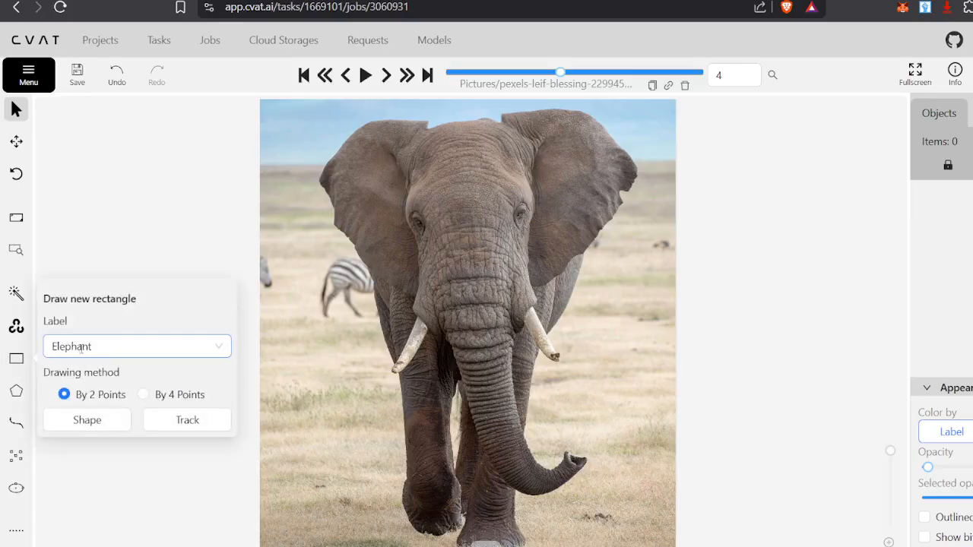
pyautogui.click(132, 348)
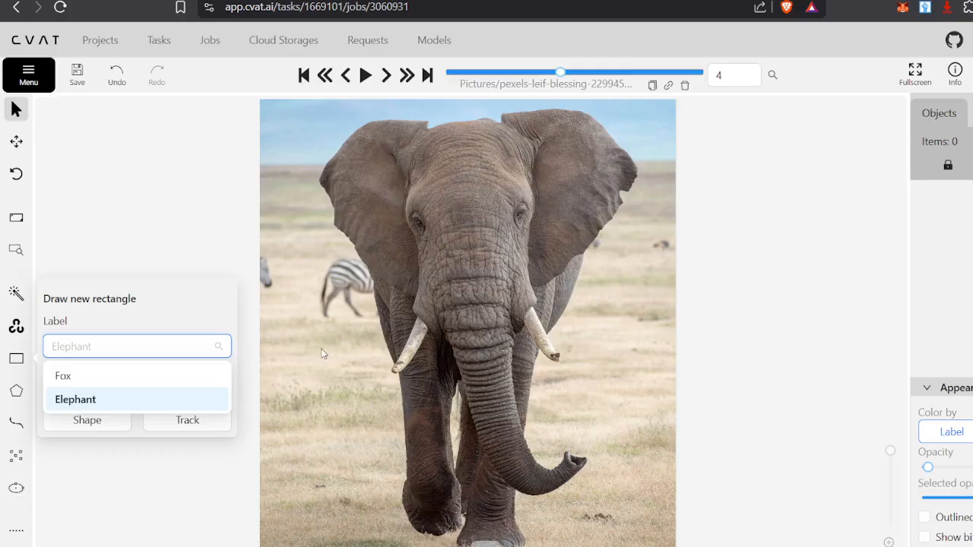
pyautogui.click(235, 240)
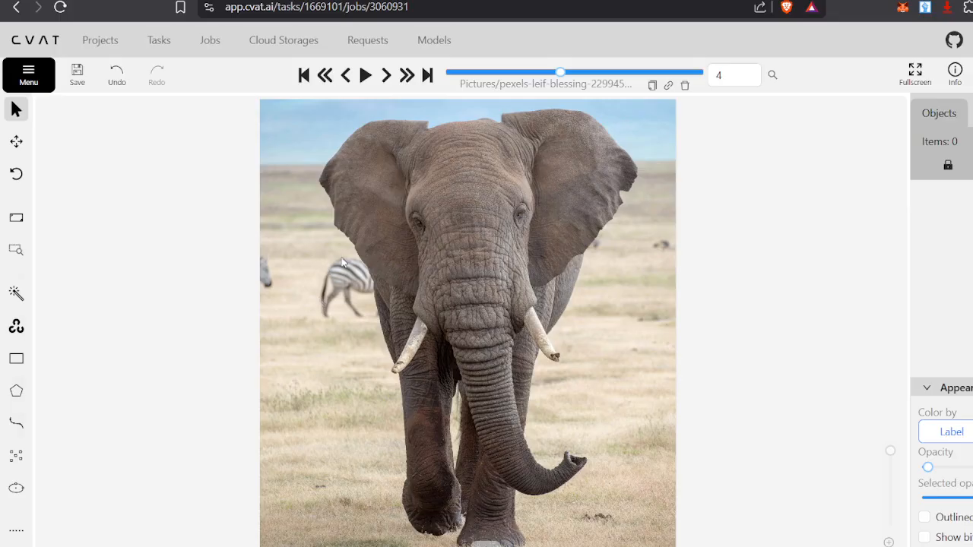
pyautogui.scroll(-2, 318, 309)
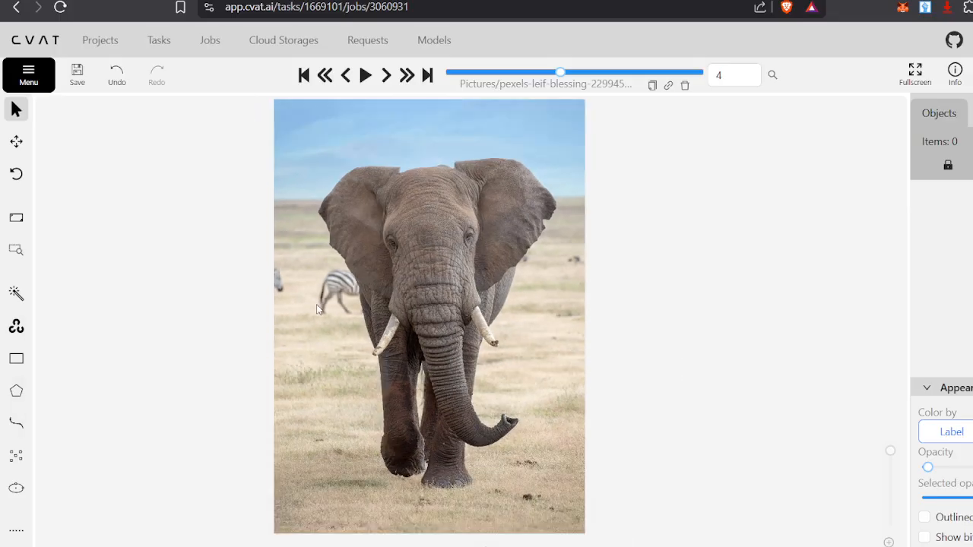
# - Draw an Elephant rectangle shape around the elephant in frame 4, from its ear tips down to its feet
pyautogui.moveTo(25, 372)
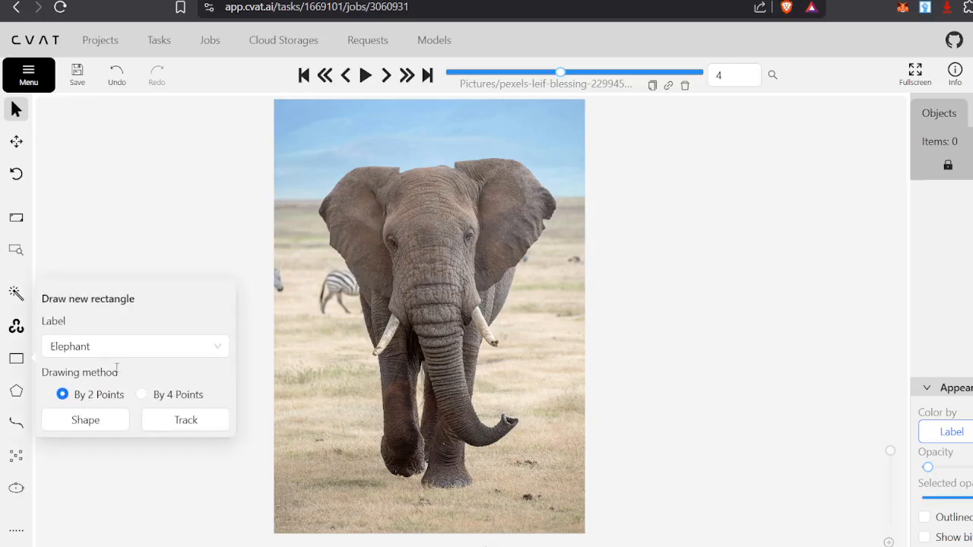
pyautogui.click(95, 423)
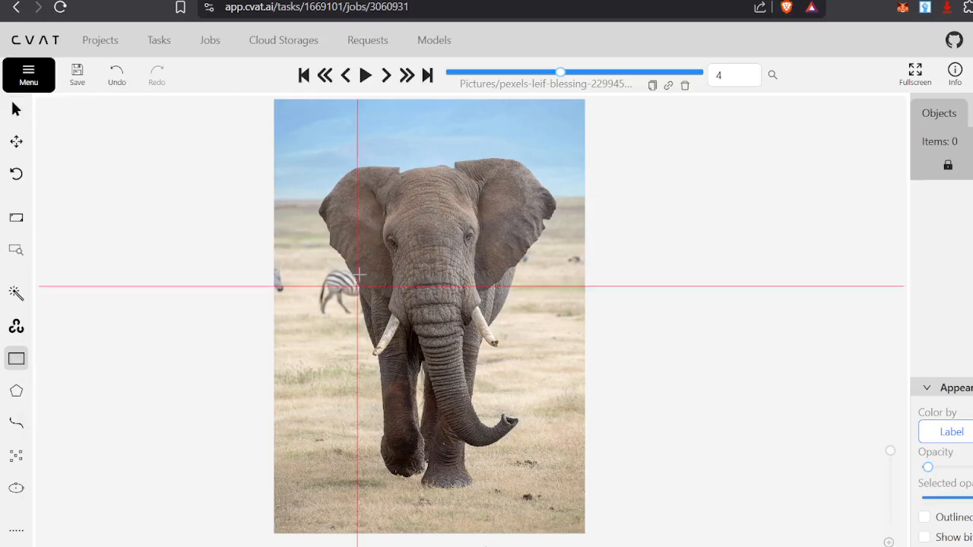
pyautogui.click(318, 157)
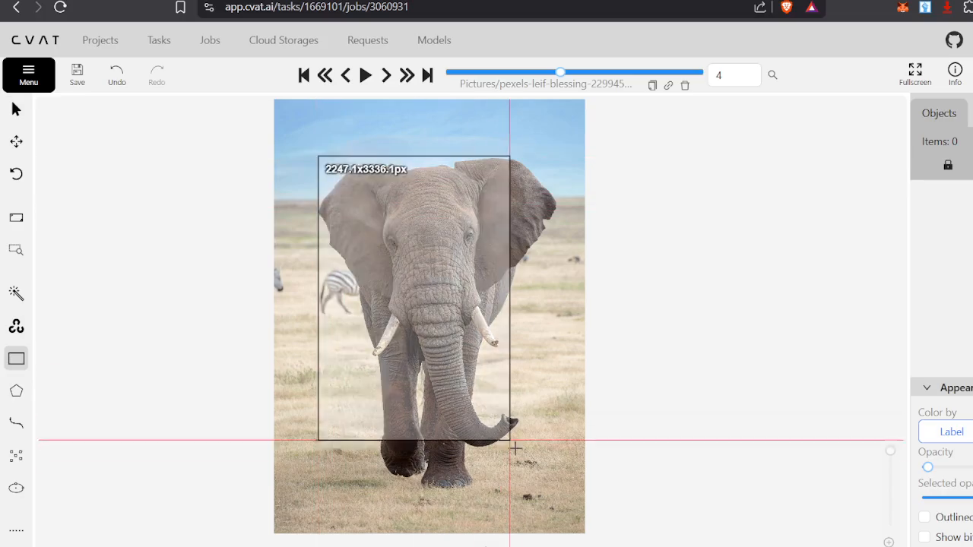
pyautogui.click(558, 490)
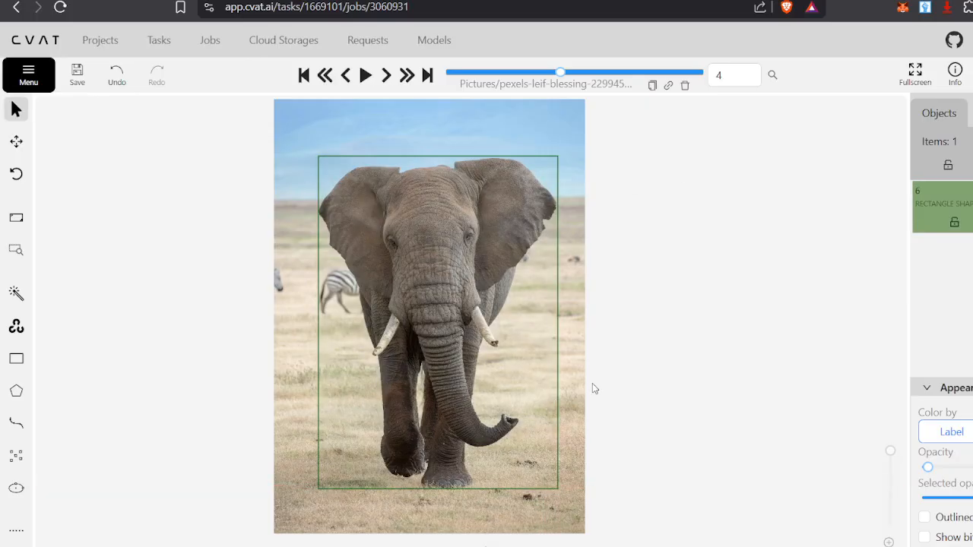
# - Advance to frame 5 and draw an Elephant rectangle shape around the standing fox, about 1798 by 2480 px
pyautogui.press('f')
pyautogui.moveTo(16, 358)
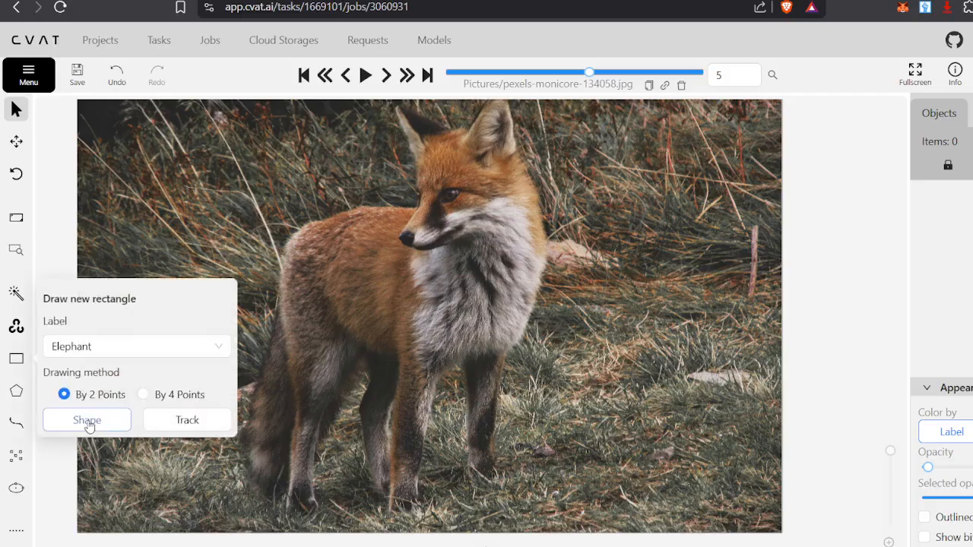
pyautogui.click(86, 421)
pyautogui.scroll(-1, 294, 354)
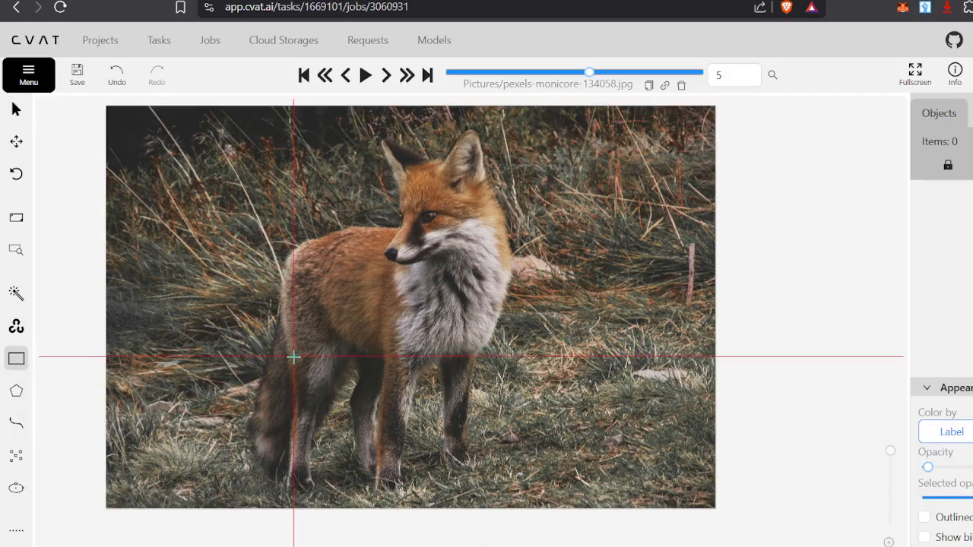
pyautogui.click(239, 505)
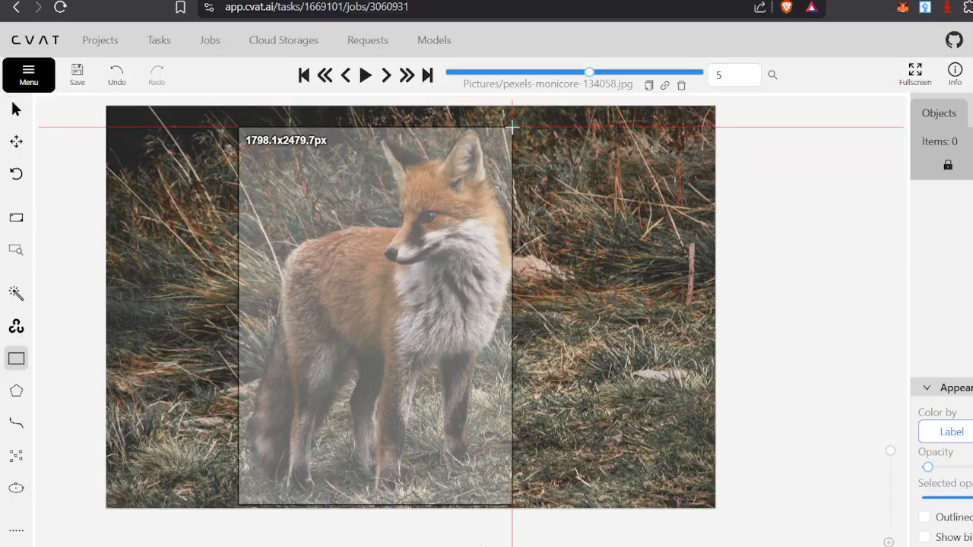
pyautogui.click(513, 128)
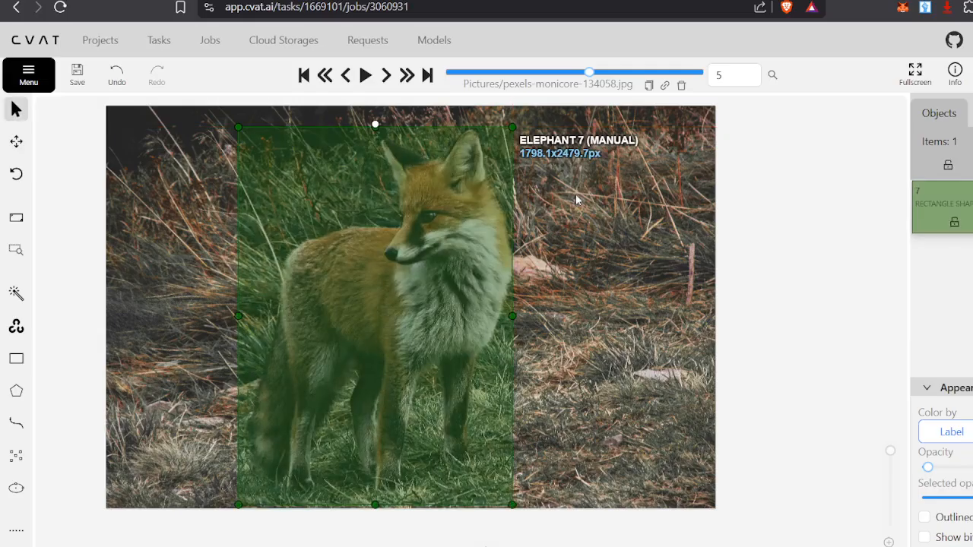
# - Tighten the standing fox's rectangle to about 1755 px wide at the tail side, raise its bottom edge, and lower its top edge slightly
pyautogui.moveTo(237, 317); pyautogui.dragTo(245, 318)
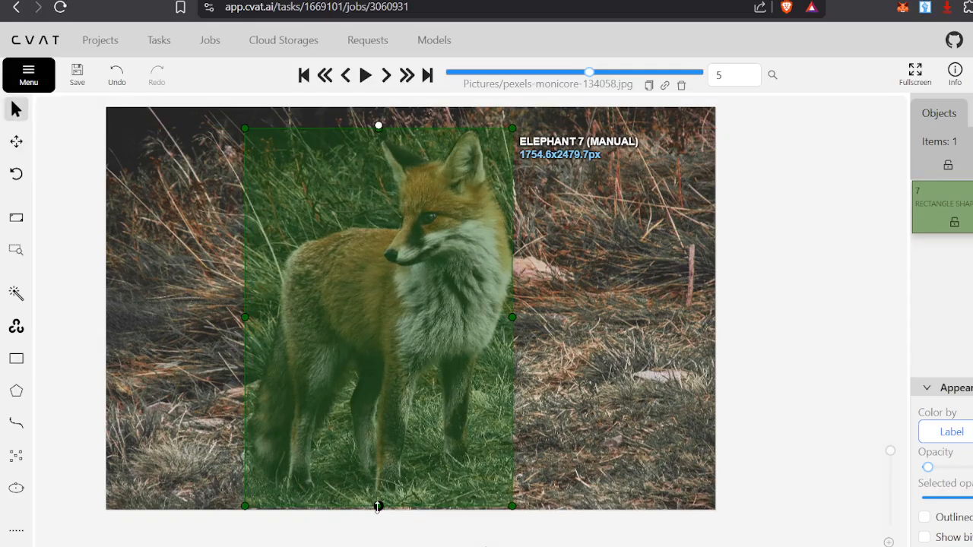
pyautogui.moveTo(378, 507); pyautogui.dragTo(378, 498)
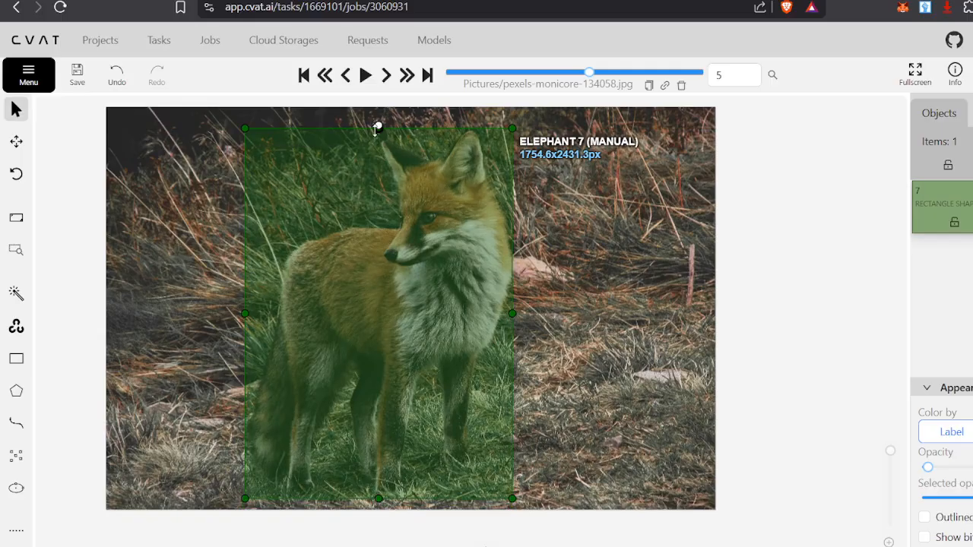
pyautogui.moveTo(378, 128); pyautogui.dragTo(378, 130)
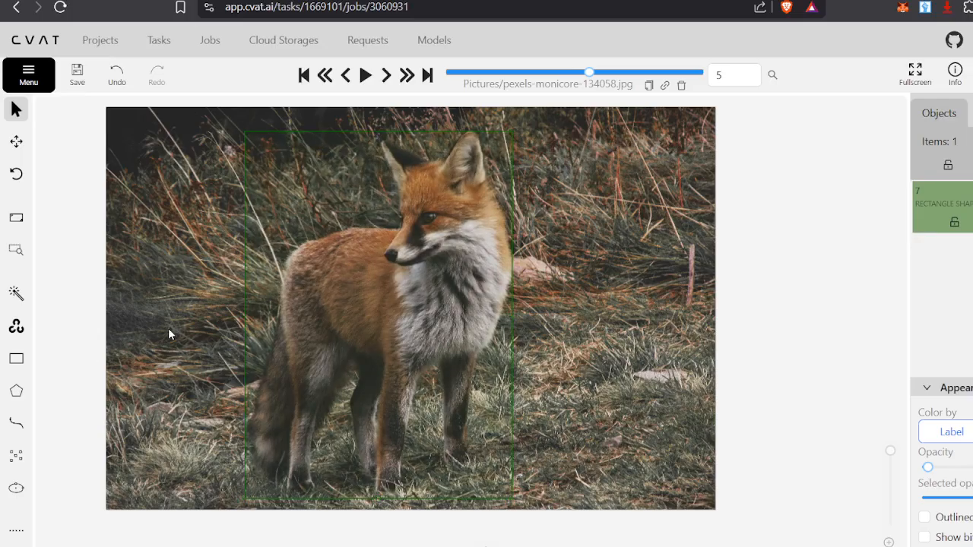
# - Draw an Elephant rectangle shape about 2822 by 3006 px around the elephant in frame 6 and lower its top edge slightly
pyautogui.press('f')
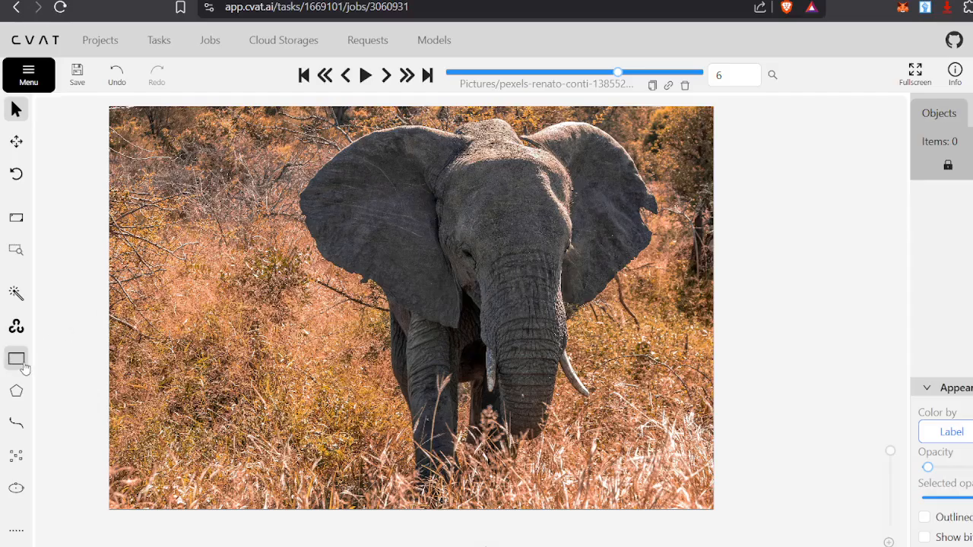
pyautogui.moveTo(16, 358)
pyautogui.click(120, 423)
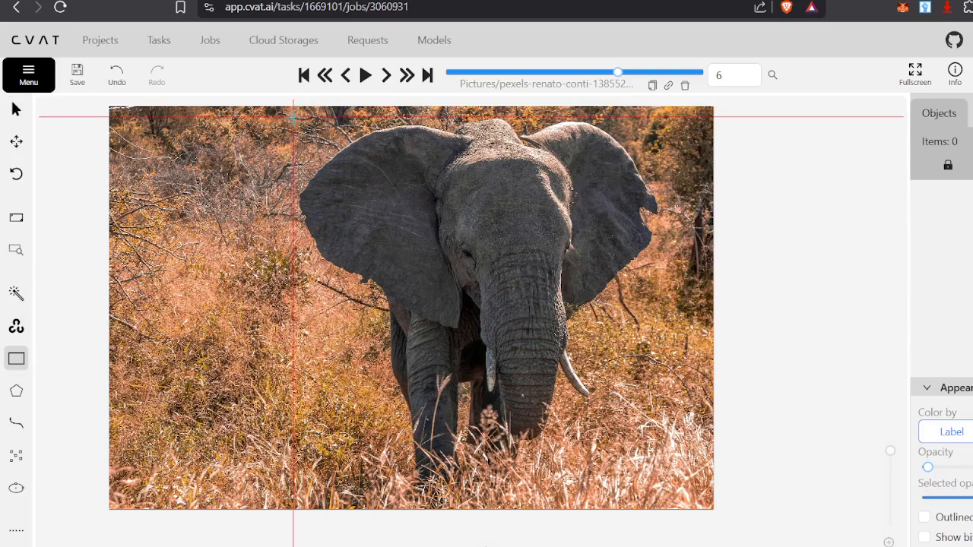
pyautogui.click(297, 117)
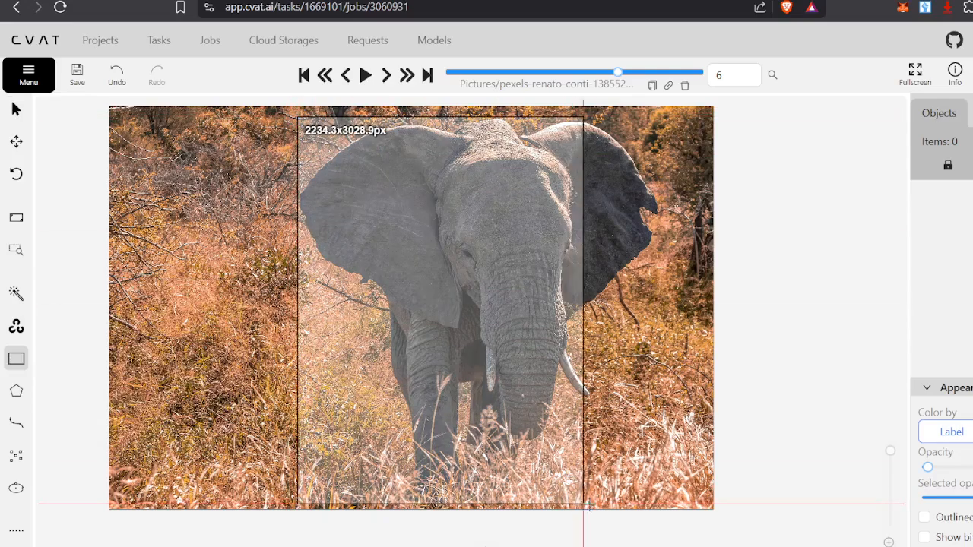
pyautogui.click(658, 501)
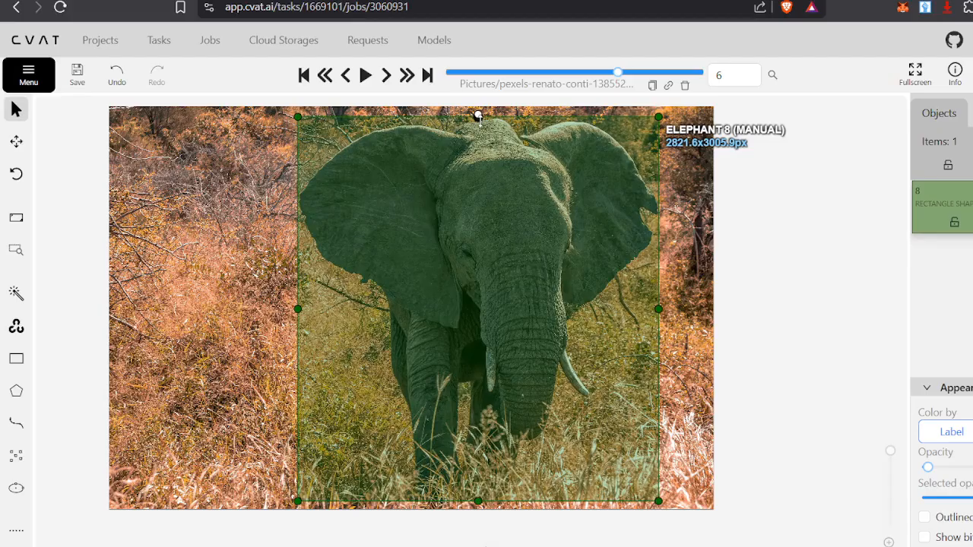
pyautogui.moveTo(477, 116); pyautogui.dragTo(477, 119)
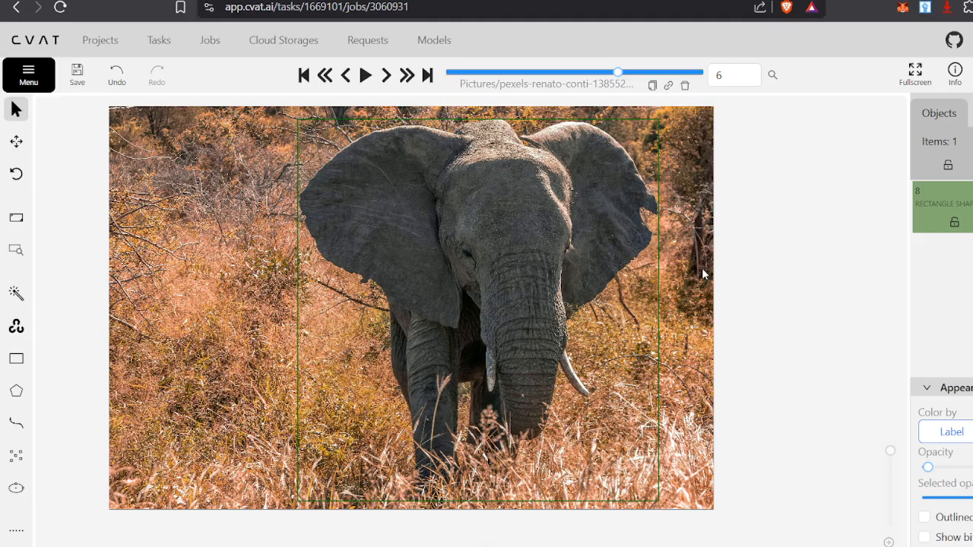
# - Draw an Elephant rectangle shape around the fox in frame 7 and raise its top edge slightly, making it about 2481 by 3858 px
pyautogui.press('f')
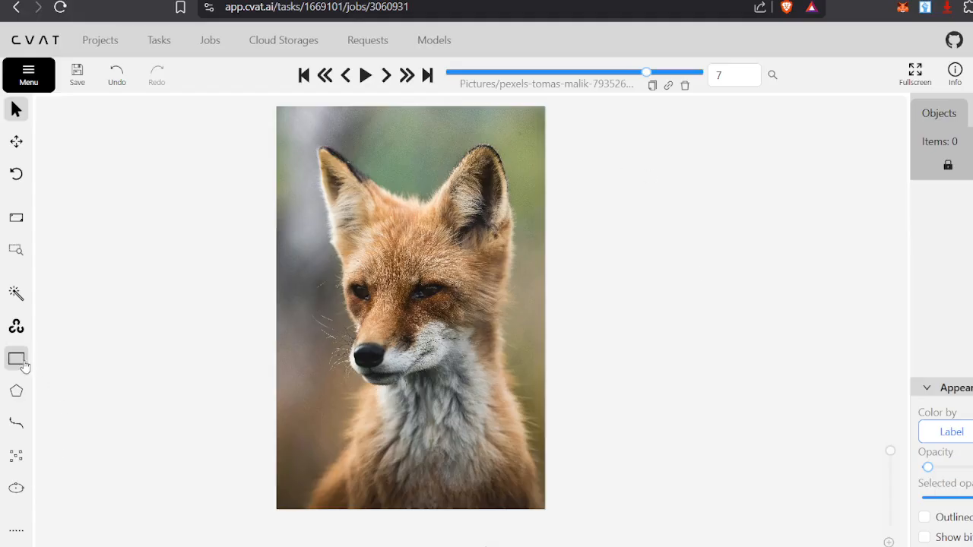
pyautogui.moveTo(17, 361)
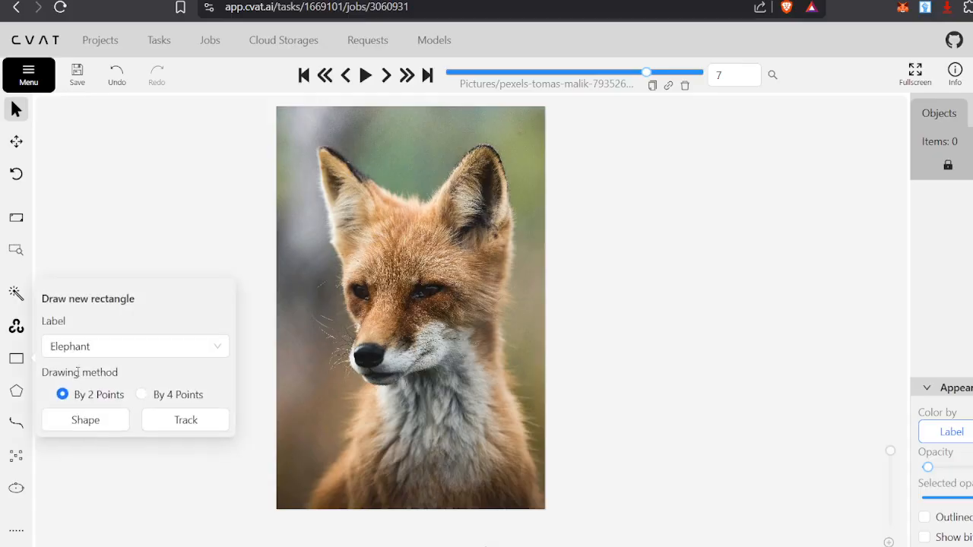
pyautogui.click(89, 422)
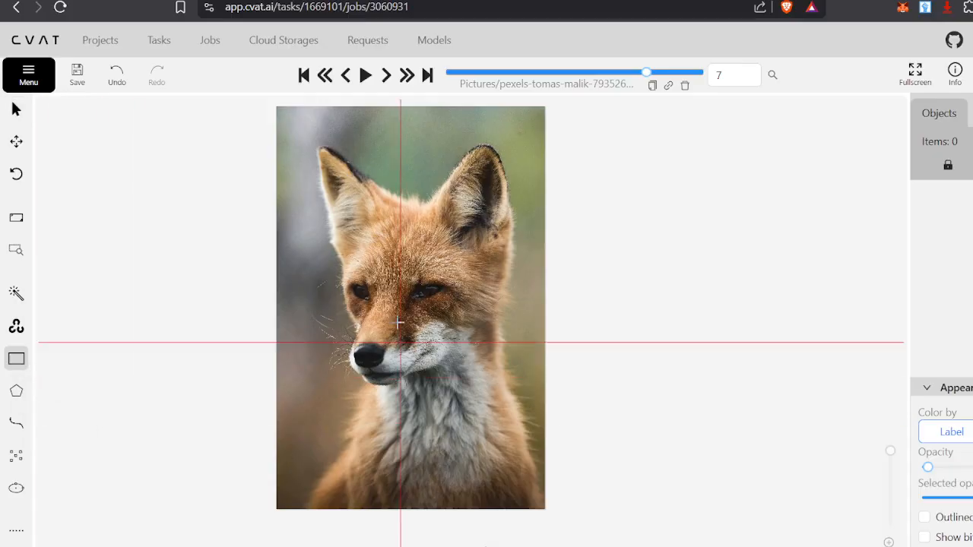
pyautogui.click(307, 144)
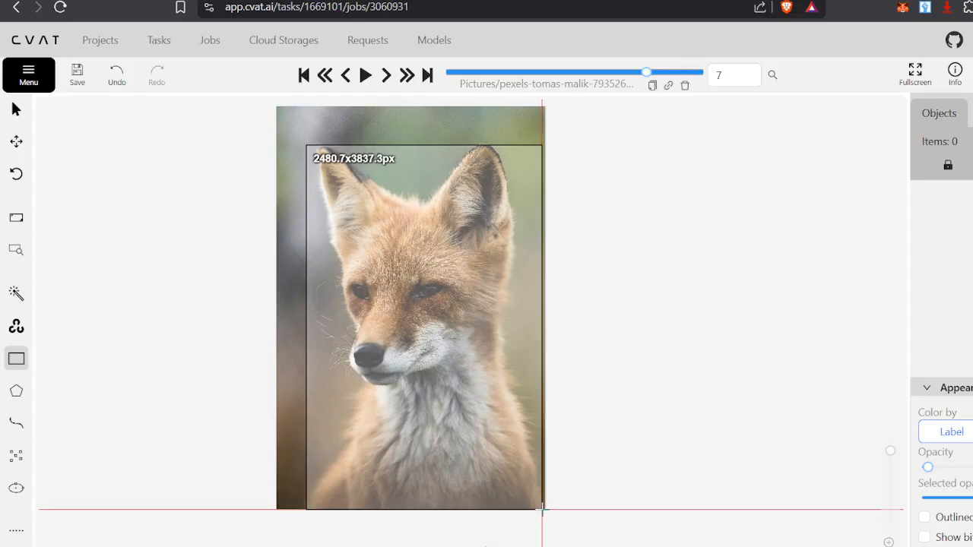
pyautogui.click(542, 509)
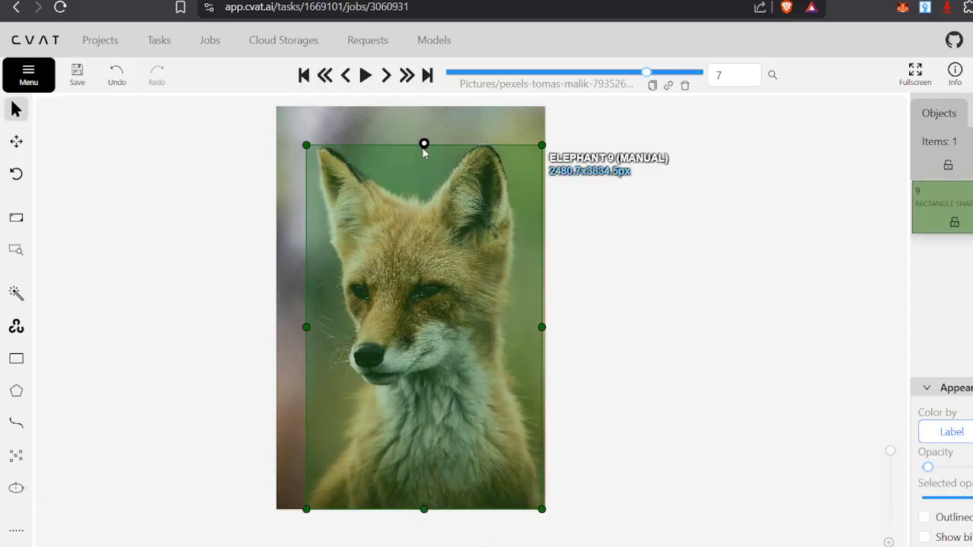
pyautogui.moveTo(542, 145); pyautogui.dragTo(542, 142)
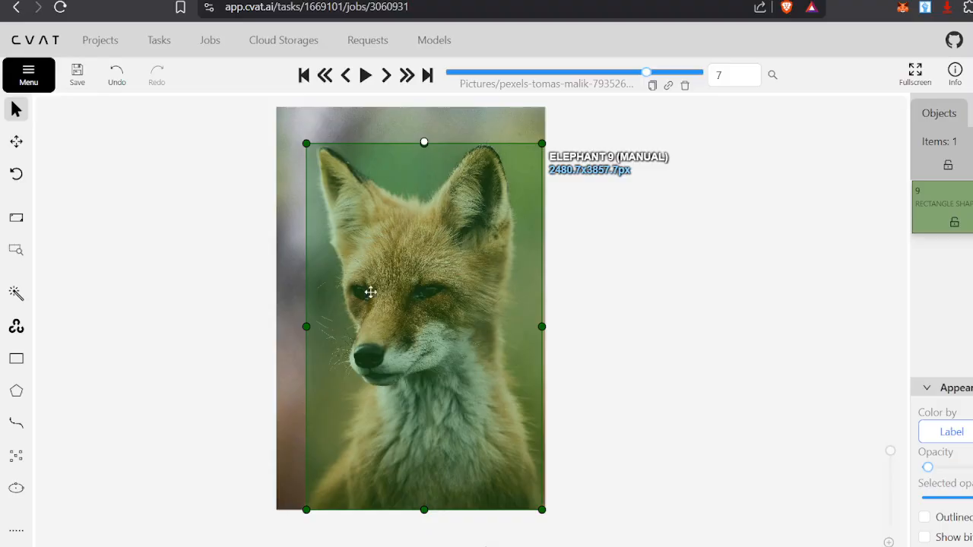
pyautogui.moveTo(307, 326); pyautogui.dragTo(305, 327)
pyautogui.click(587, 234)
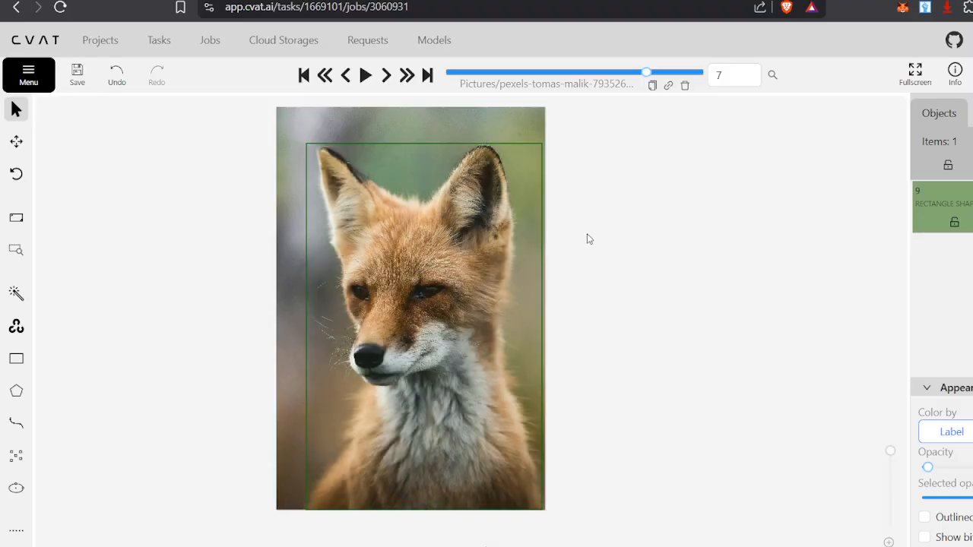
pyautogui.moveTo(393, 141)
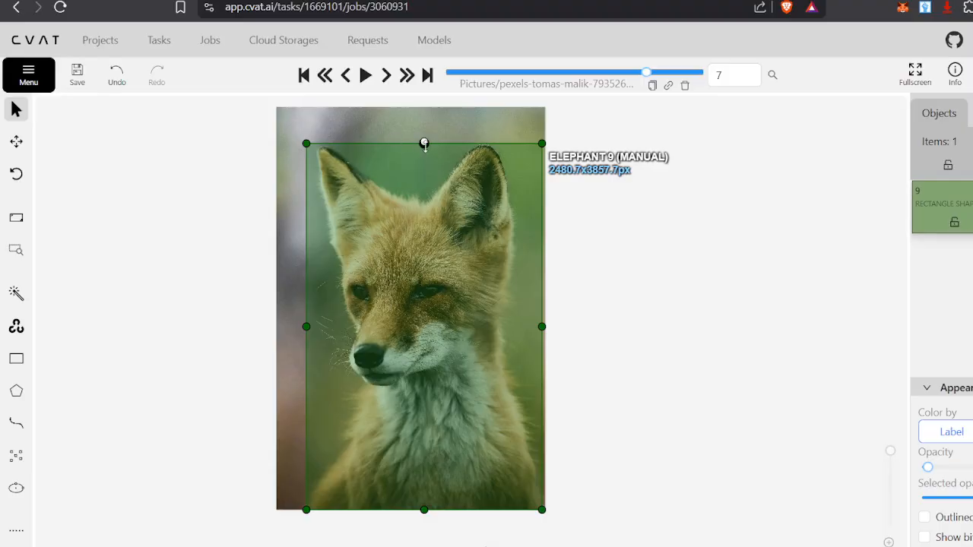
# - Advance to frame 8 and draw an Elephant rectangle shape around the fox in profile, about 2760 by 3837 px
pyautogui.press('f')
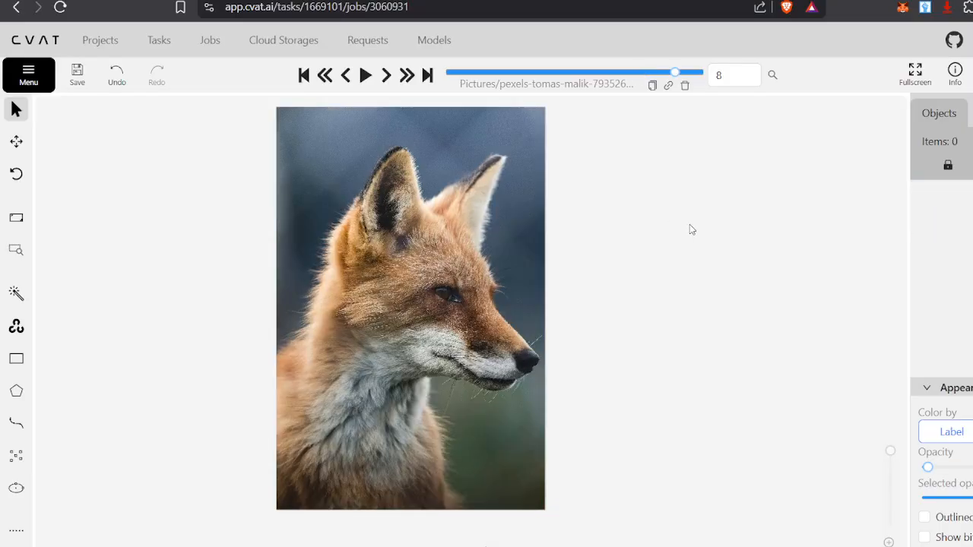
pyautogui.moveTo(16, 358)
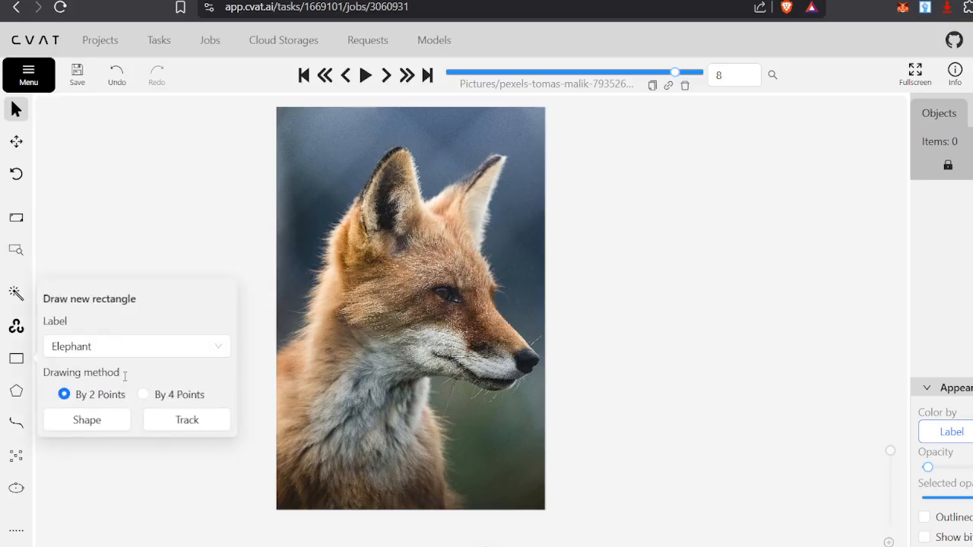
pyautogui.click(120, 421)
pyautogui.click(276, 511)
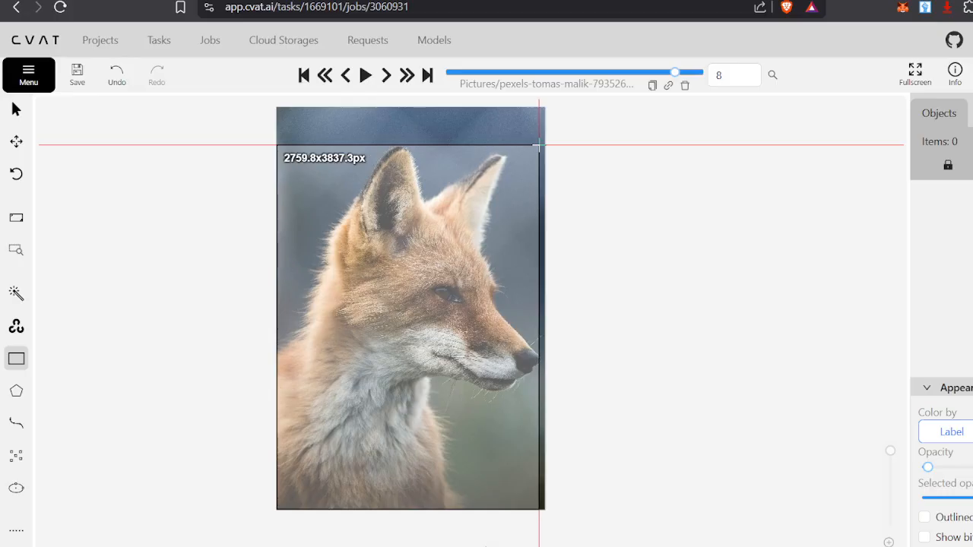
pyautogui.click(538, 145)
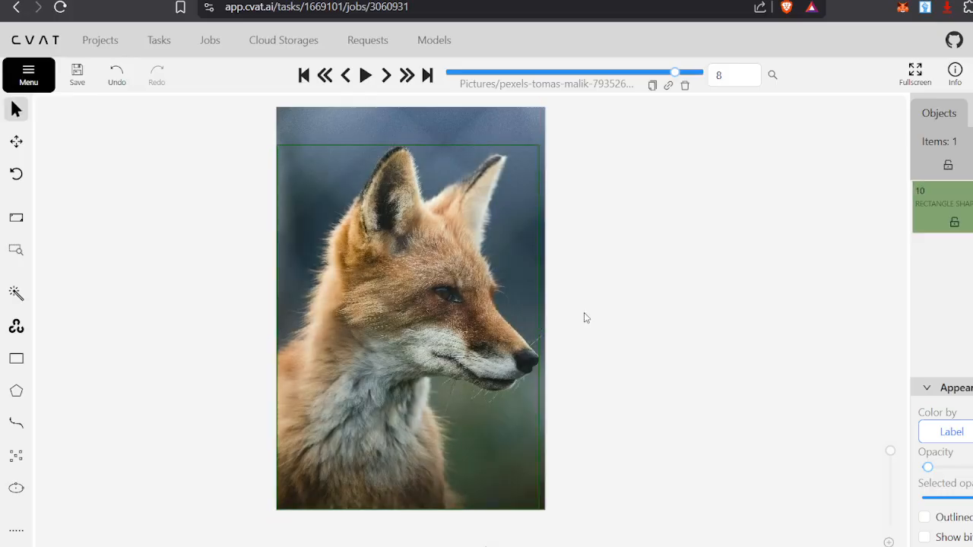
# - Return to frame 7, change the label of the fox's rectangle to Fox, and advance to frame 8
pyautogui.press('f')
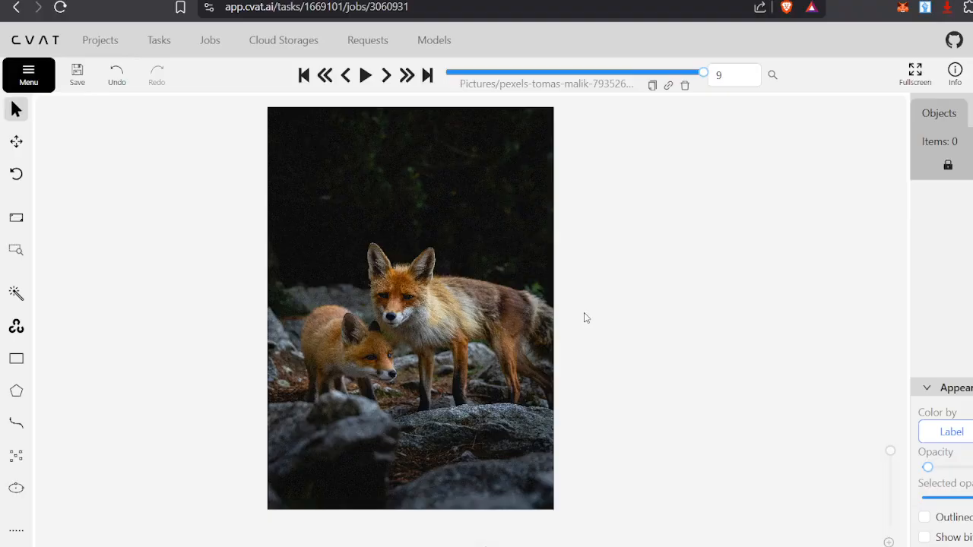
pyautogui.press('d')
pyautogui.press('d')
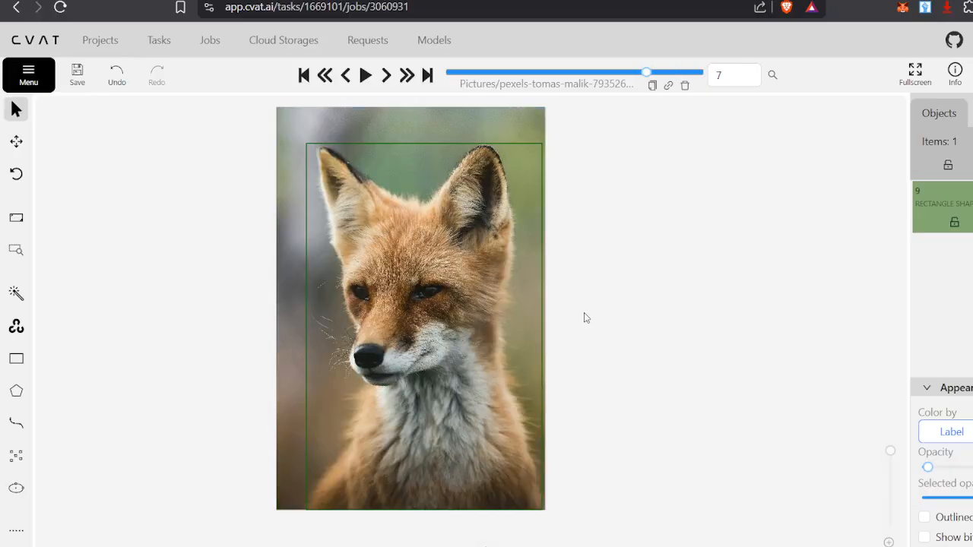
pyautogui.press('d')
pyautogui.press('f')
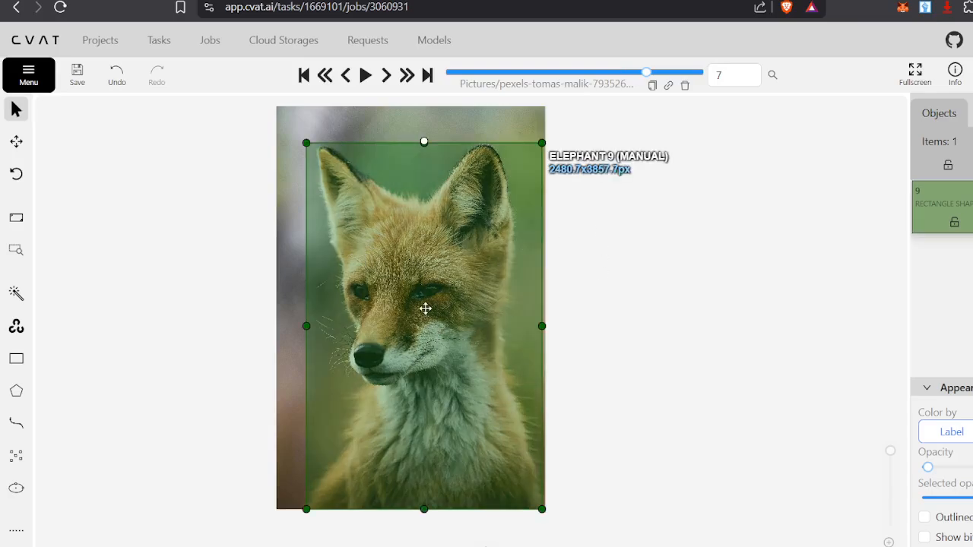
pyautogui.press('d')
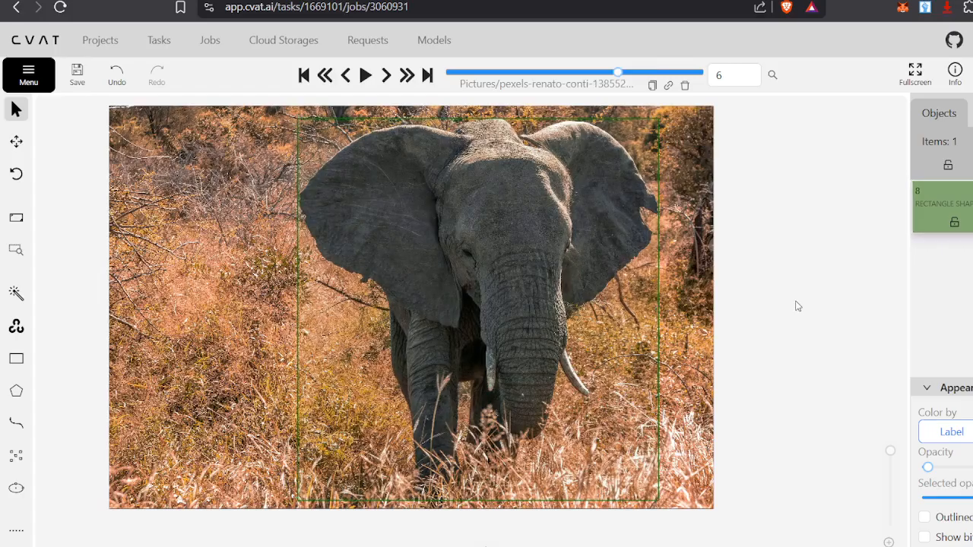
pyautogui.press('f')
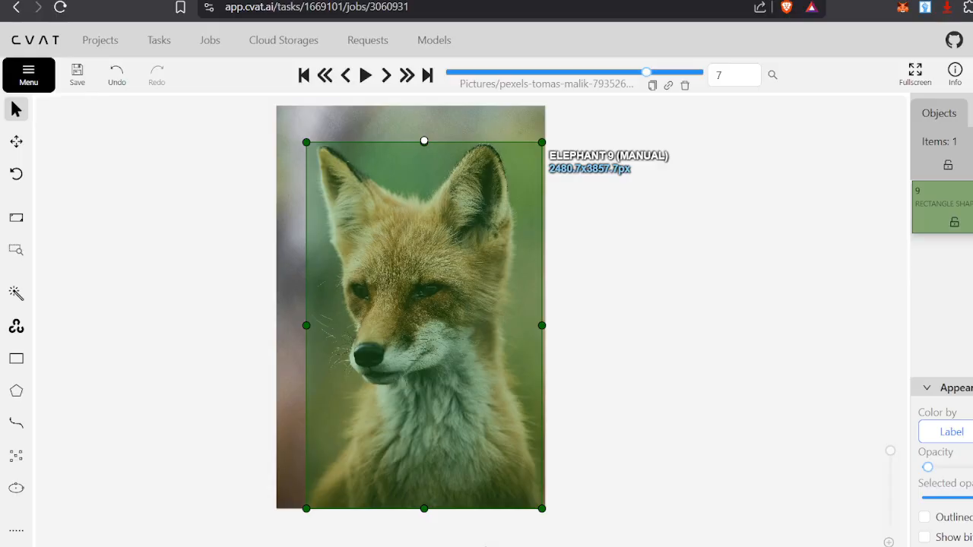
pyautogui.hotkey('ctrl', '2')
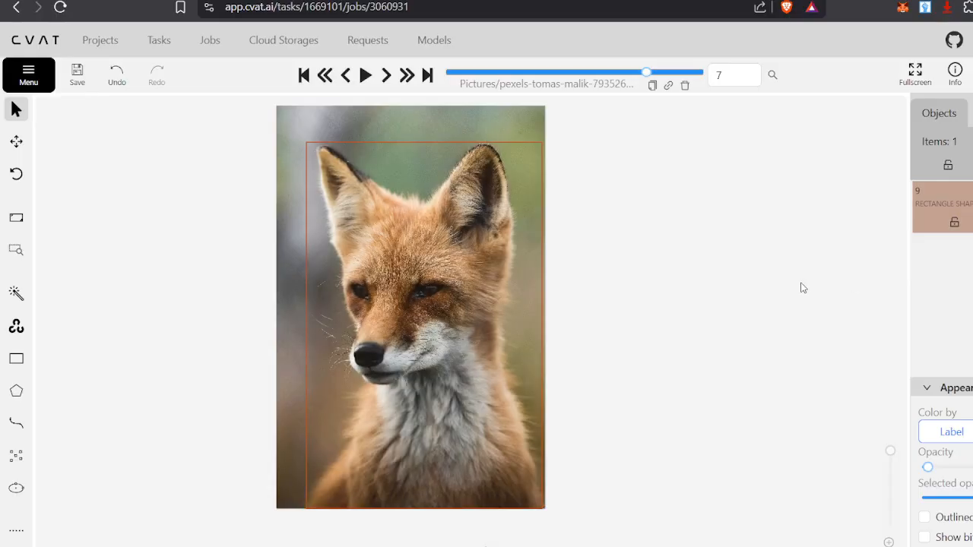
pyautogui.press('f')
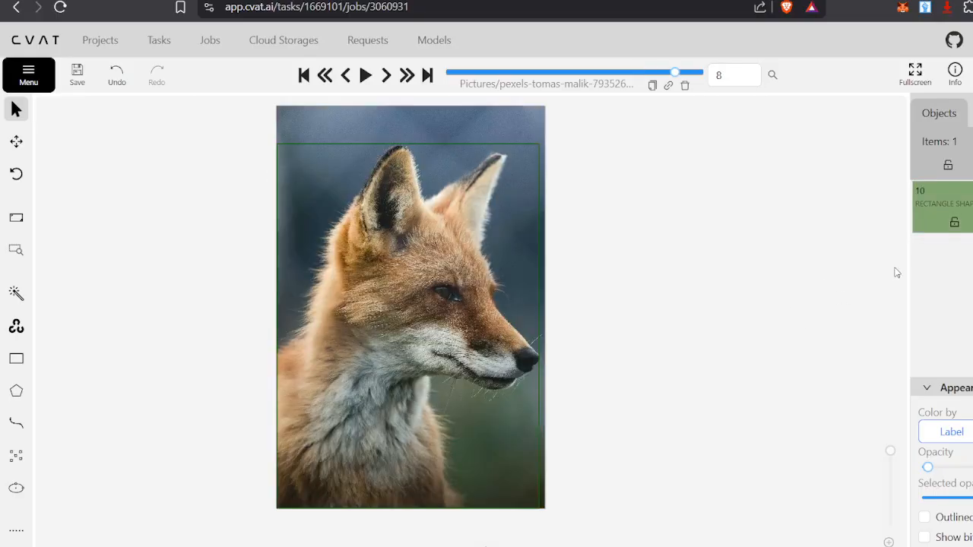
# - Change the label of the fox's rectangle in frame 8 to Fox and advance to frame 9
pyautogui.hotkey('ctrl', '2')
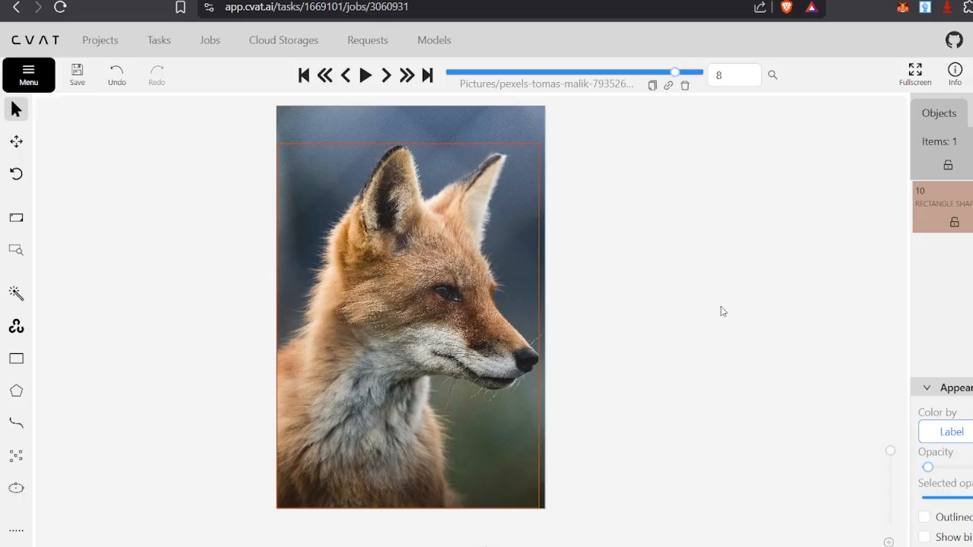
pyautogui.press('f')
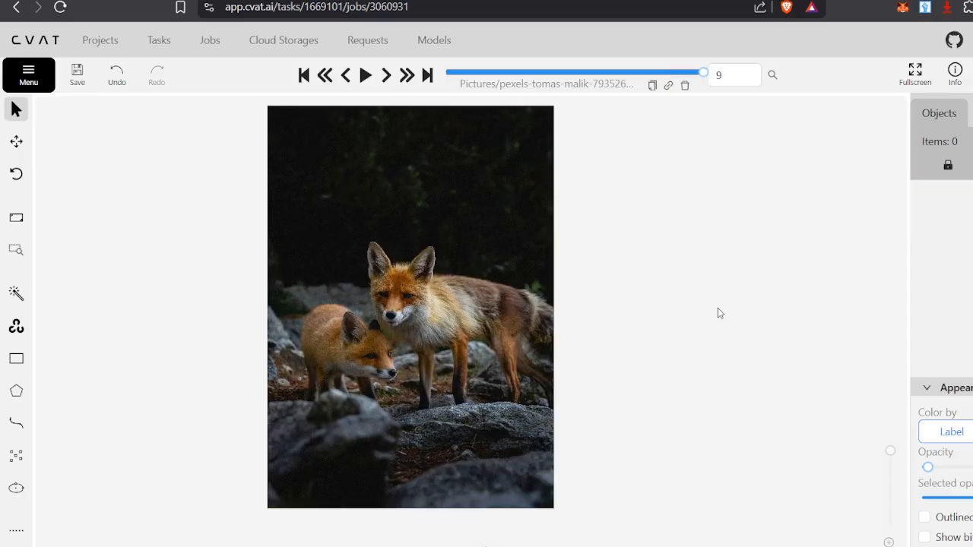
# - Draw a Fox rectangle shape about 2724 by 2533 px around the larger standing fox in frame 9
pyautogui.moveTo(16, 358)
pyautogui.click(99, 347)
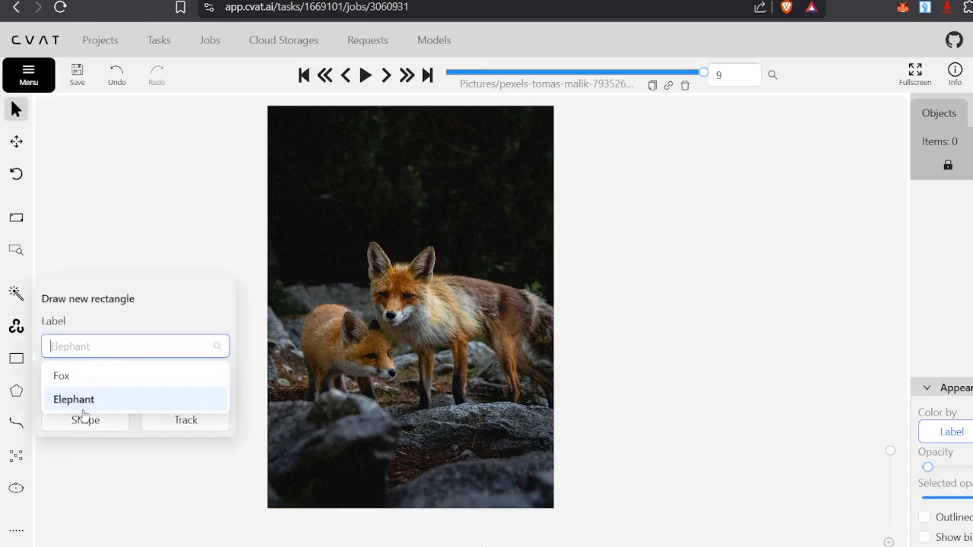
pyautogui.click(83, 376)
pyautogui.click(86, 420)
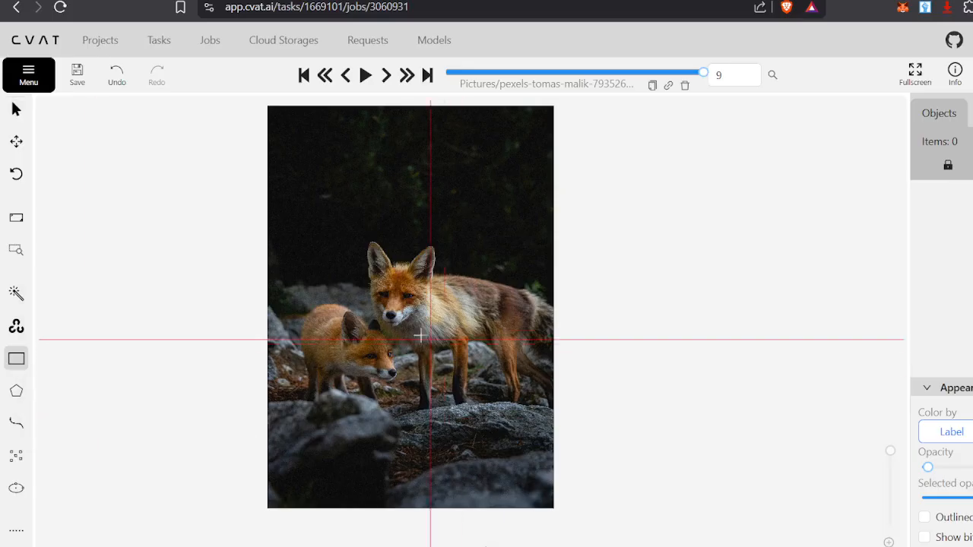
pyautogui.scroll(5, 398, 324)
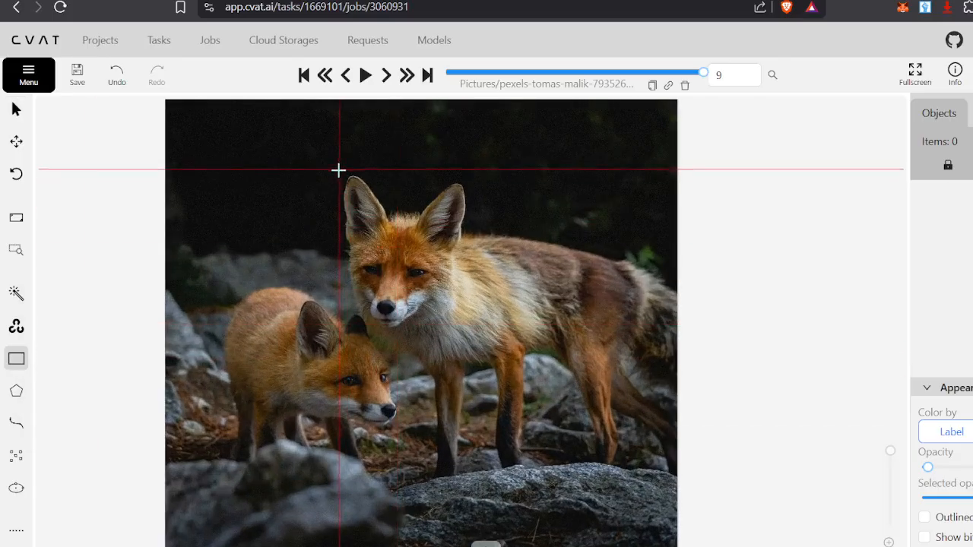
pyautogui.click(340, 175)
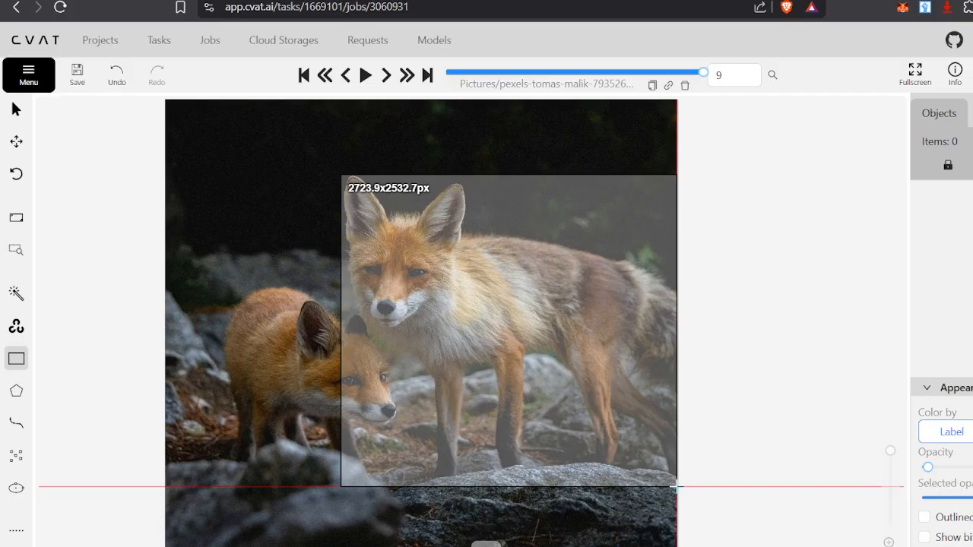
pyautogui.click(677, 487)
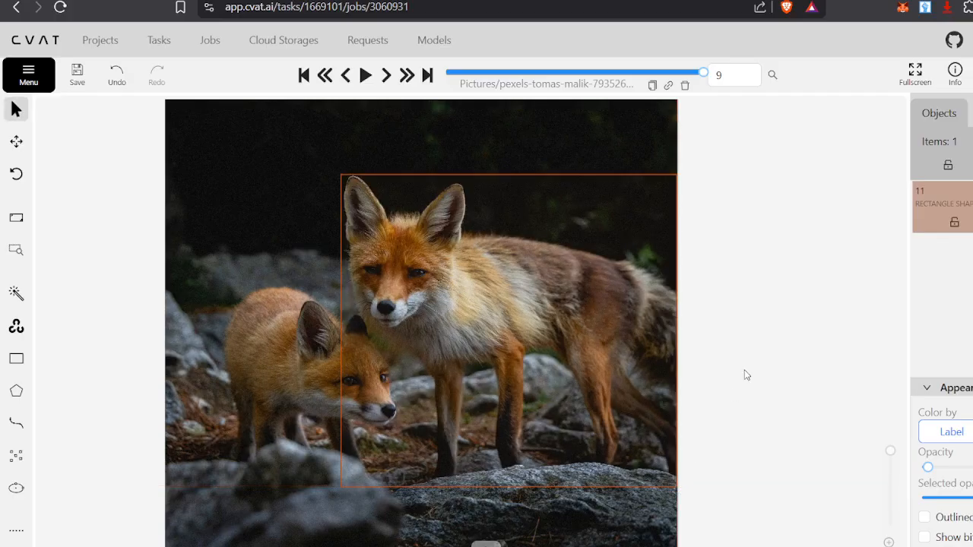
# - Adjust the lower edge of the larger fox's rectangle until the box measures about 2724 by 2688 px
pyautogui.scroll(-1, 745, 374)
pyautogui.scroll(1, 745, 375)
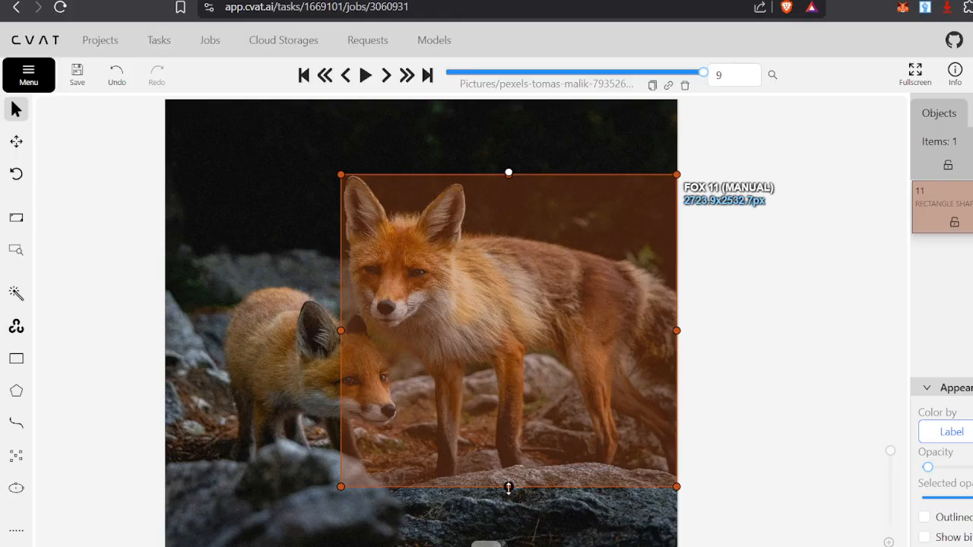
pyautogui.moveTo(509, 488); pyautogui.dragTo(508, 495)
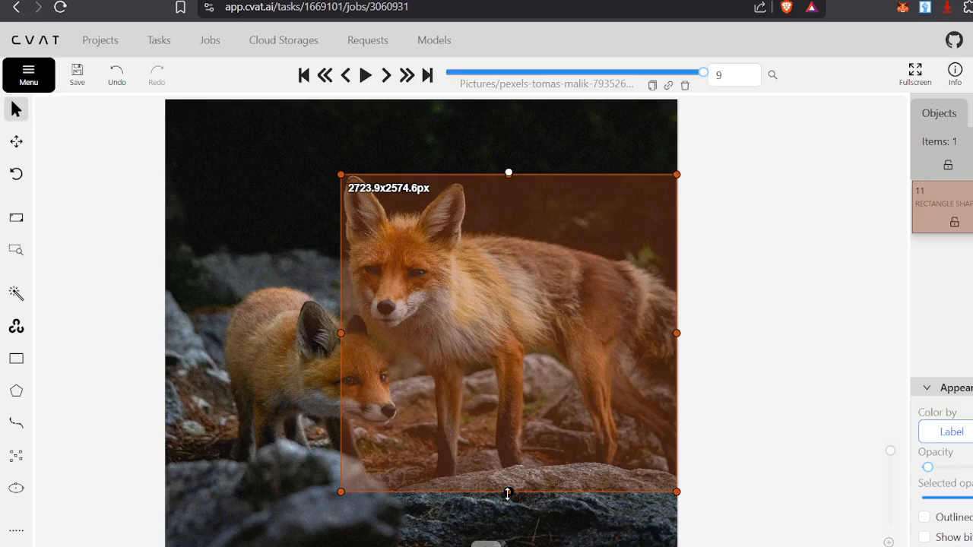
pyautogui.moveTo(508, 495); pyautogui.dragTo(508, 494)
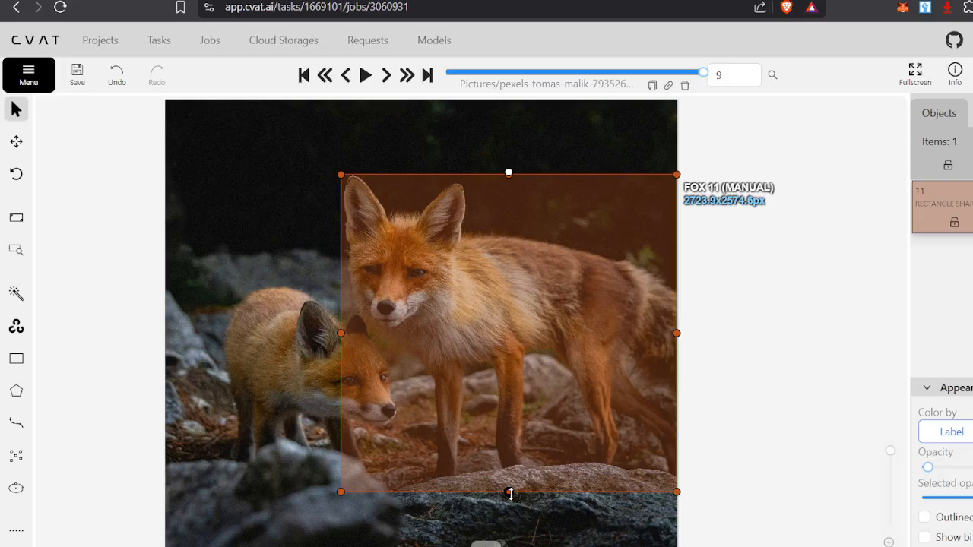
pyautogui.moveTo(510, 495); pyautogui.dragTo(509, 479)
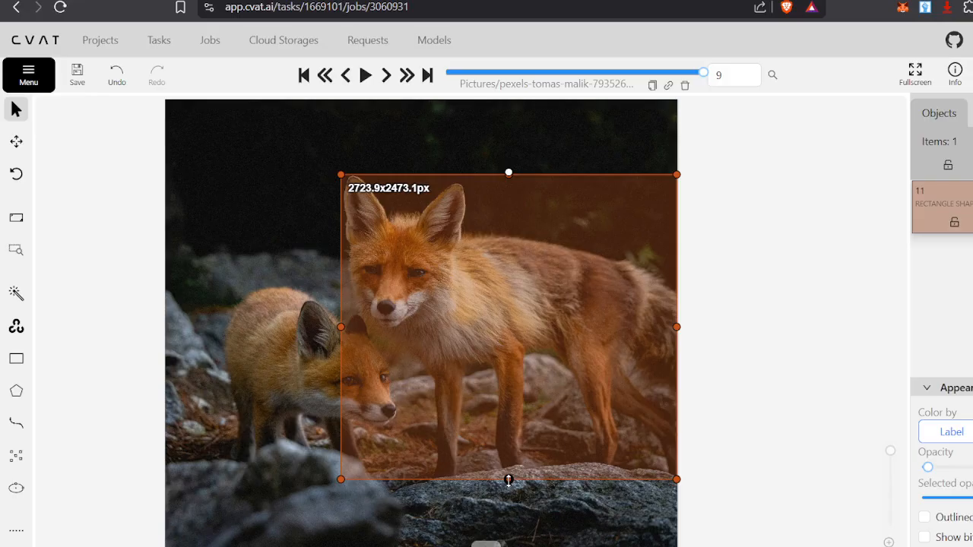
pyautogui.moveTo(508, 480); pyautogui.dragTo(509, 482)
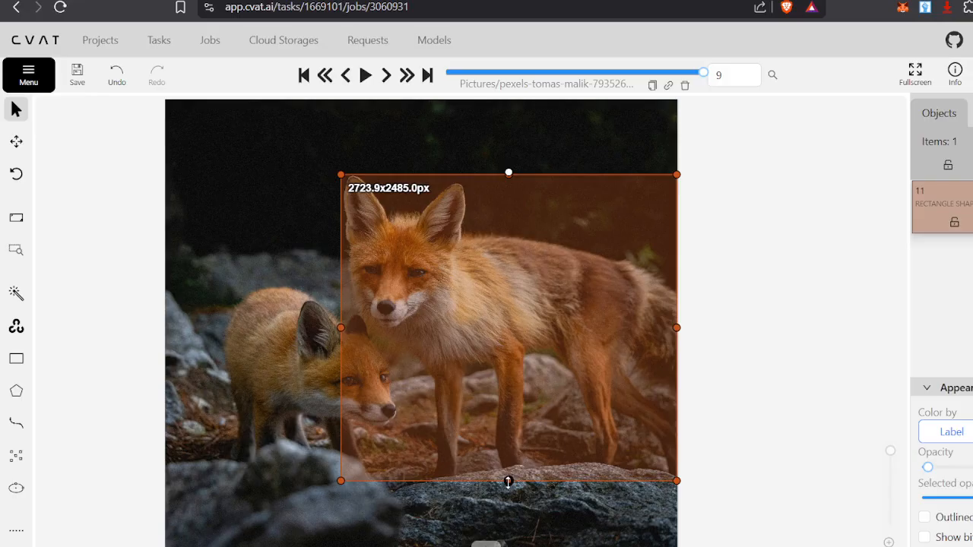
pyautogui.moveTo(509, 482); pyautogui.dragTo(508, 483)
pyautogui.moveTo(508, 482); pyautogui.dragTo(508, 507)
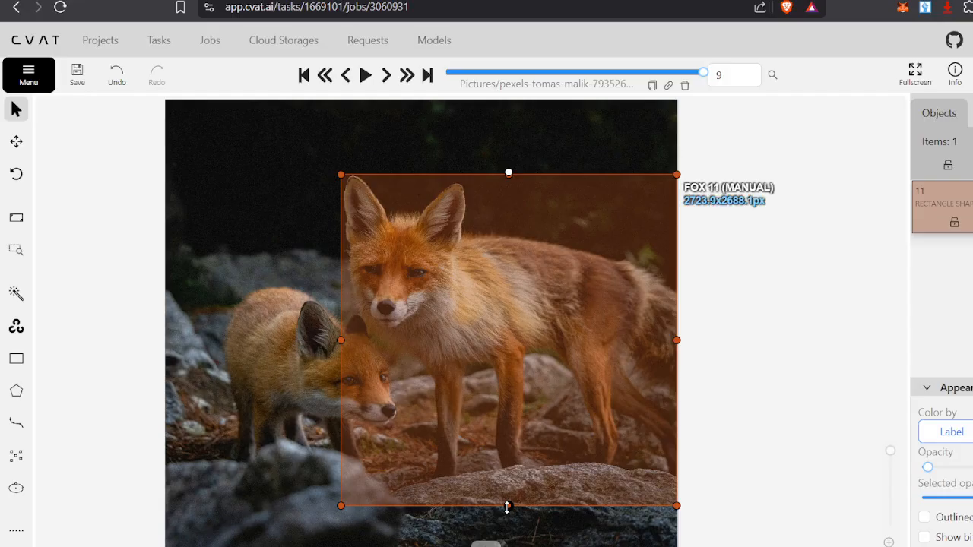
# - Draw a second Fox rectangle shape, about 1452 by 1631 px, around the smaller fox in frame 9
pyautogui.moveTo(17, 359)
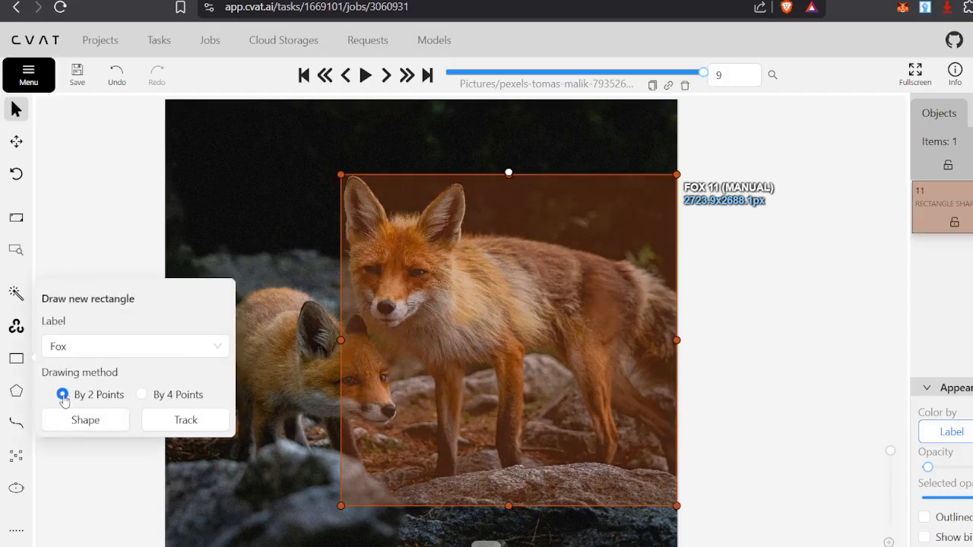
pyautogui.click(87, 421)
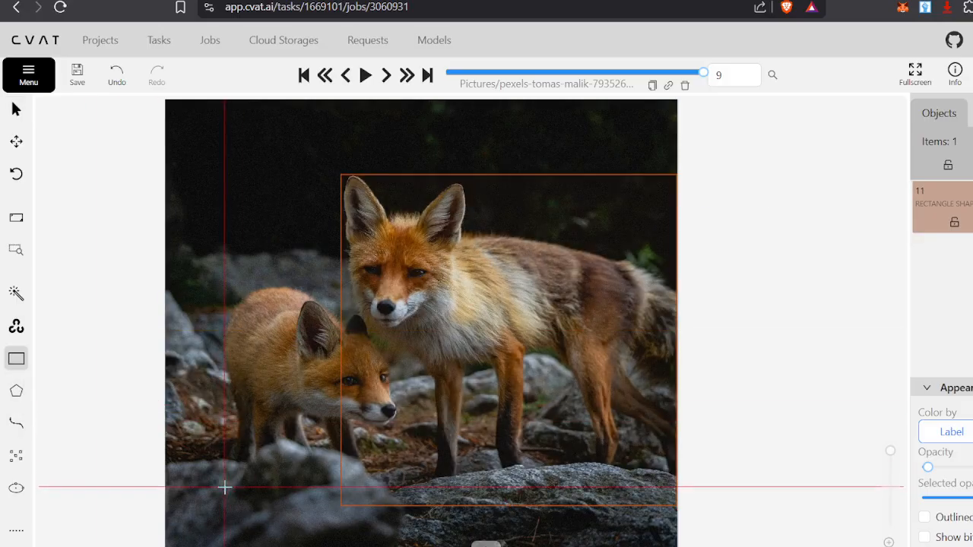
pyautogui.moveTo(225, 486)
pyautogui.mouseDown()
pyautogui.moveTo(342, 408)
pyautogui.moveTo(406, 326)
pyautogui.moveTo(397, 307)
pyautogui.moveTo(404, 286)
pyautogui.mouseUp()
pyautogui.moveTo(378, 421); pyautogui.dragTo(372, 423)
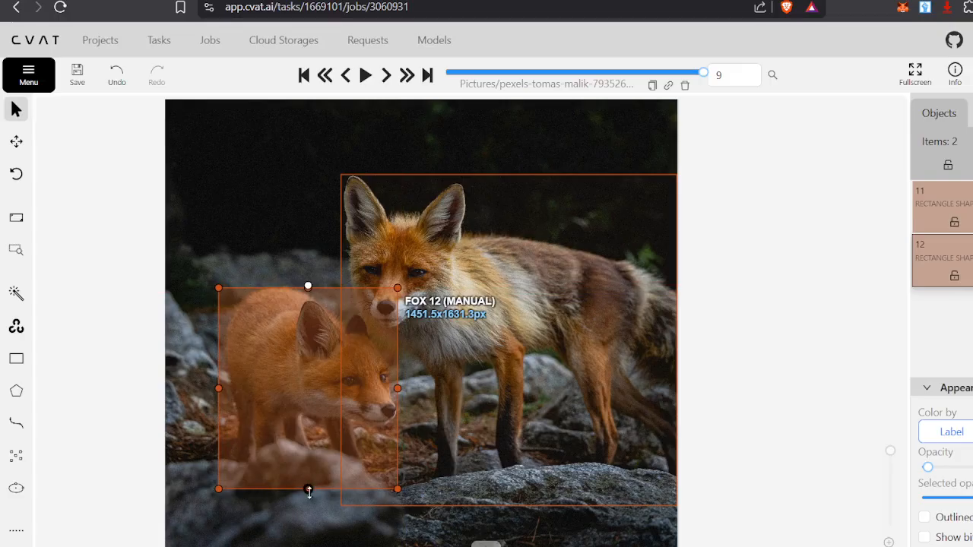
# - Fine-tune the edges of the smaller fox's rectangle to about 1434 by 1703 px and save the annotations
pyautogui.moveTo(308, 490); pyautogui.dragTo(308, 496)
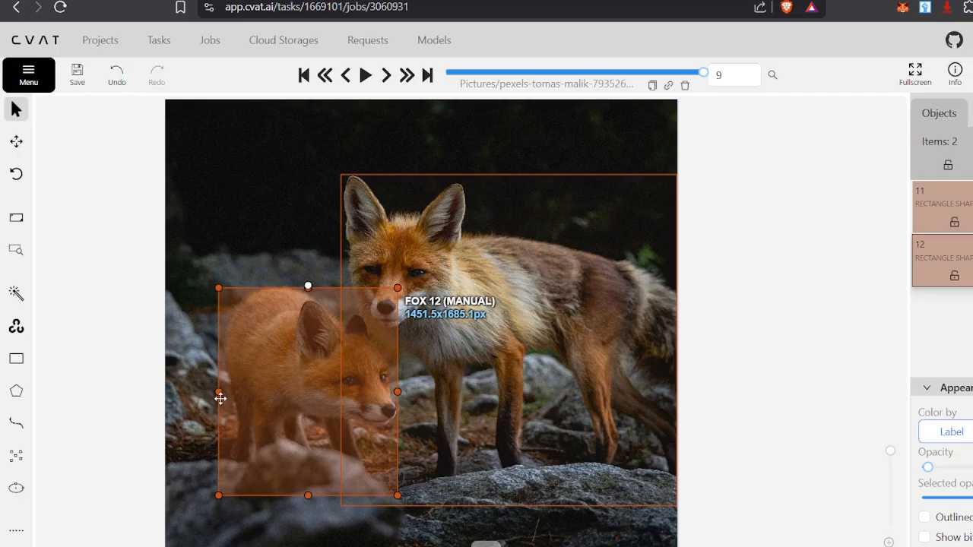
pyautogui.moveTo(219, 392); pyautogui.dragTo(220, 392)
pyautogui.moveTo(309, 288); pyautogui.dragTo(310, 283)
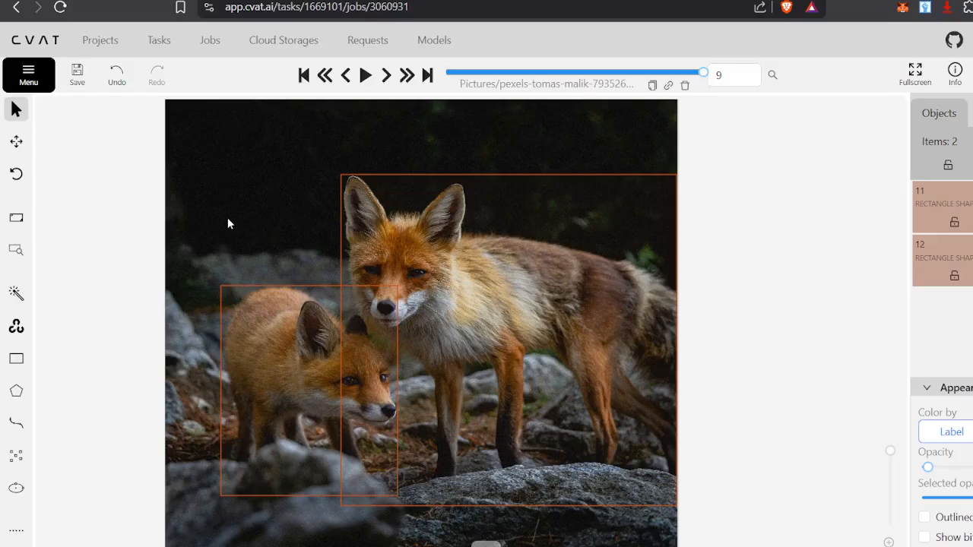
pyautogui.click(77, 76)
# - Return to frame 0 and check the rectangles and labels frame by frame through frame 9
pyautogui.click(450, 74)
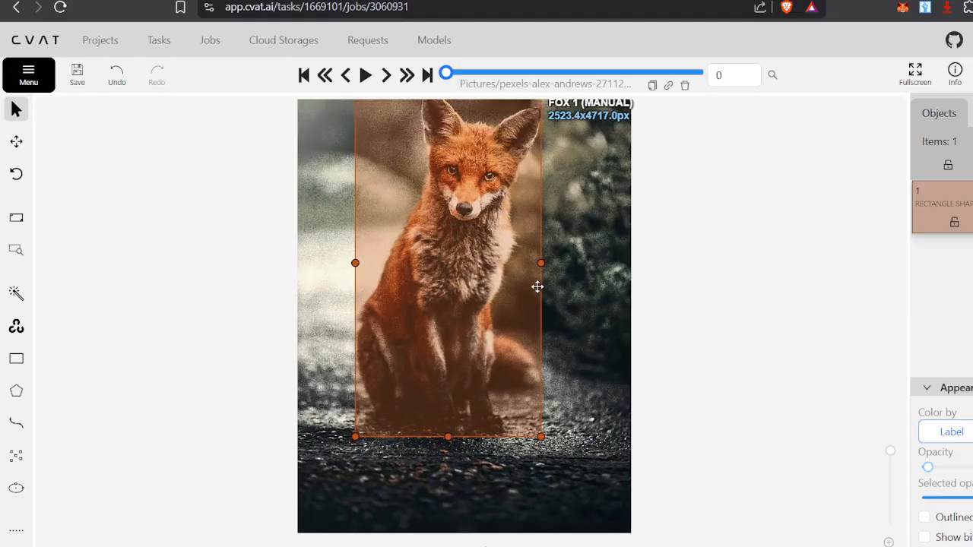
pyautogui.moveTo(648, 312); pyautogui.dragTo(638, 367)
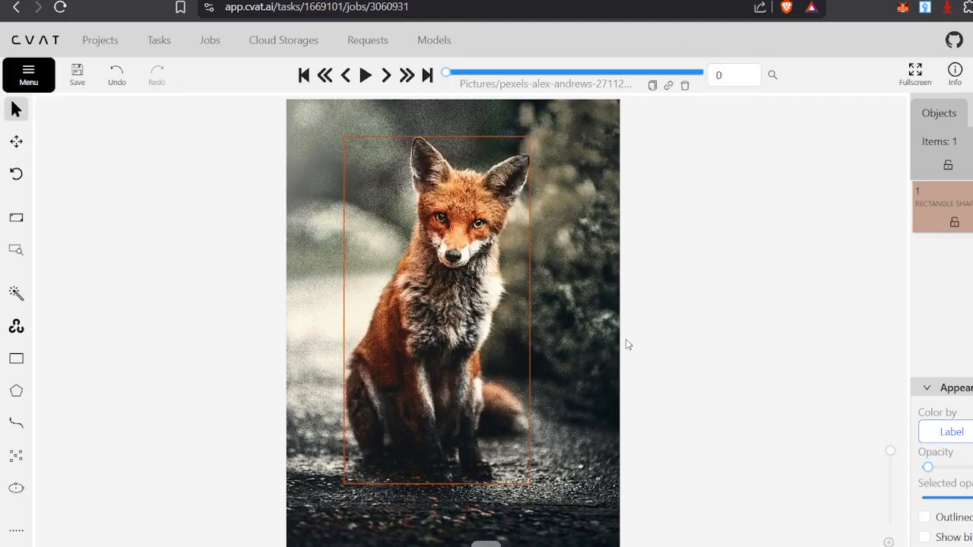
pyautogui.hotkey('ctrl', '-')
pyautogui.hotkey('ctrl', '+')
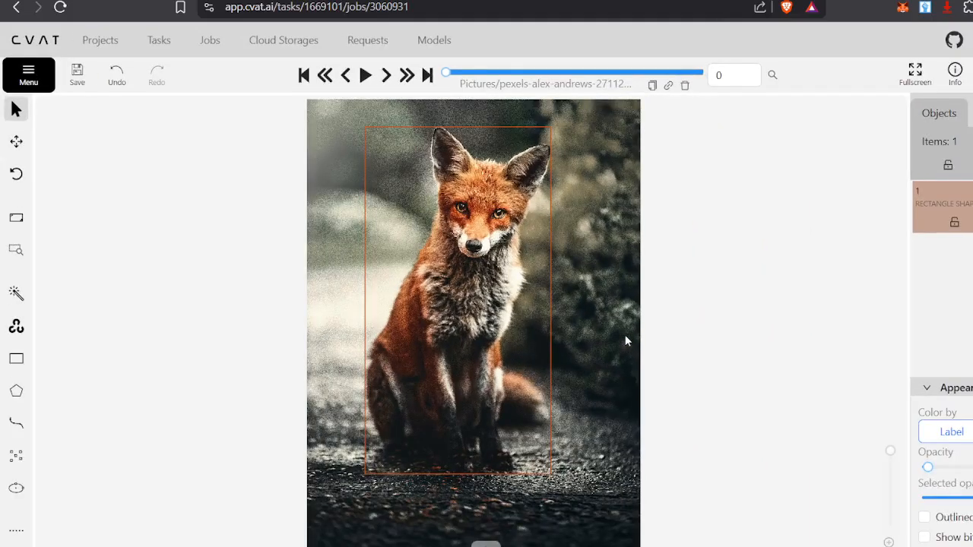
pyautogui.press('f')
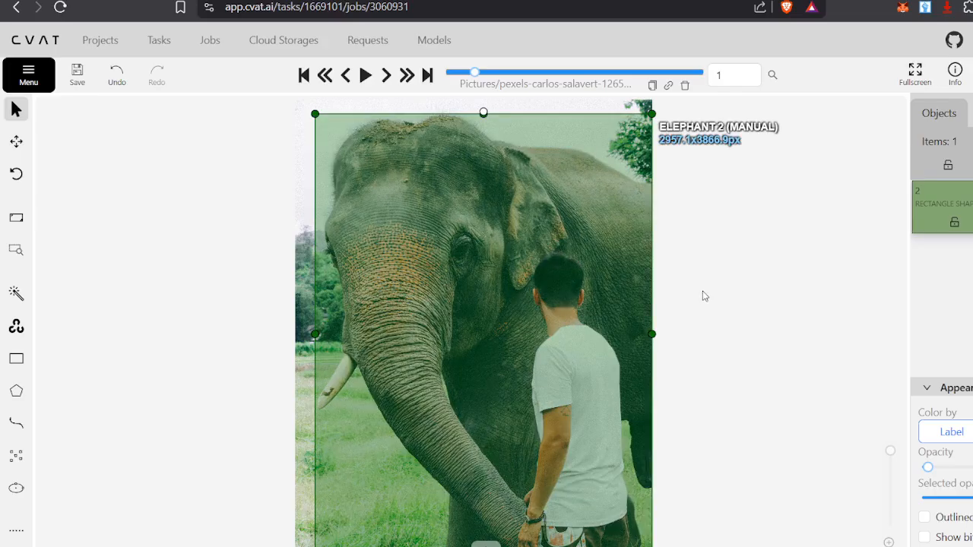
pyautogui.press('f')
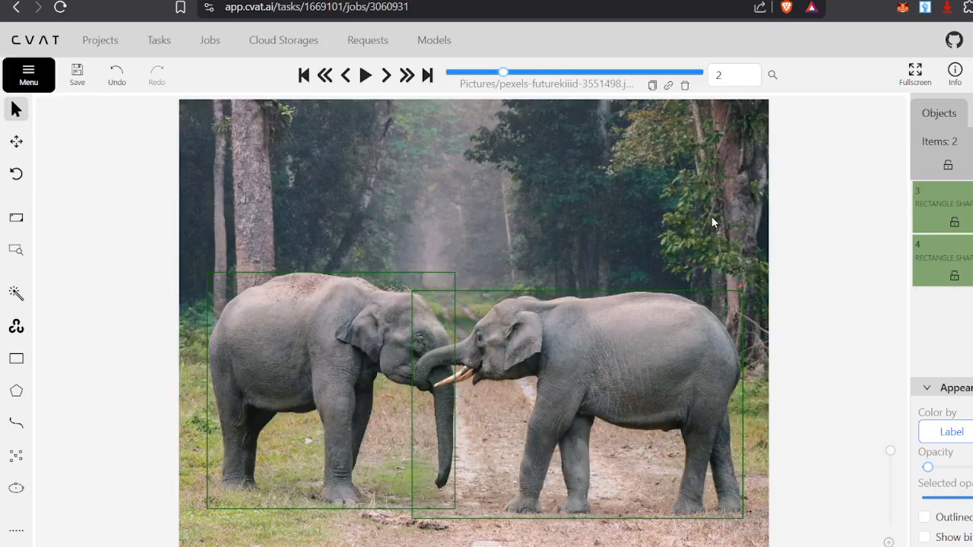
pyautogui.press('f')
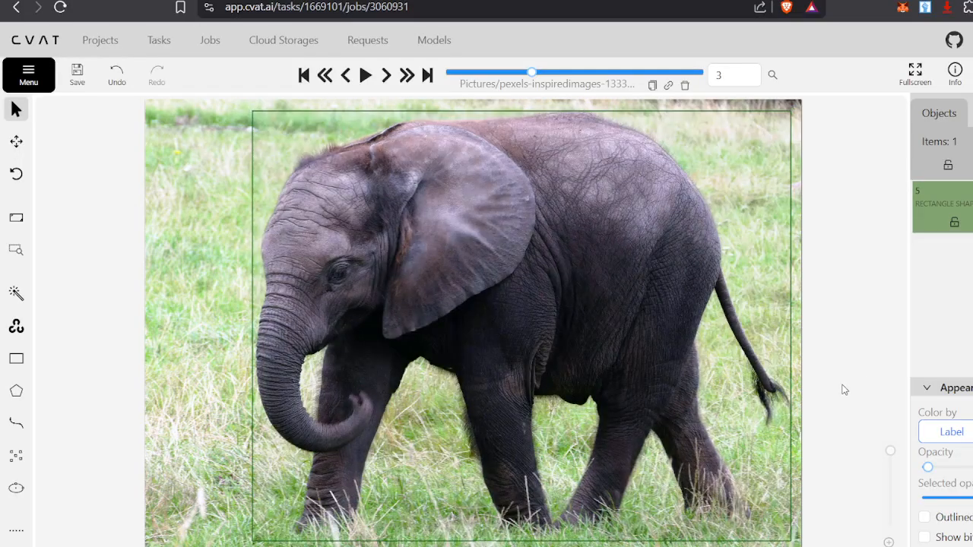
pyautogui.press('f')
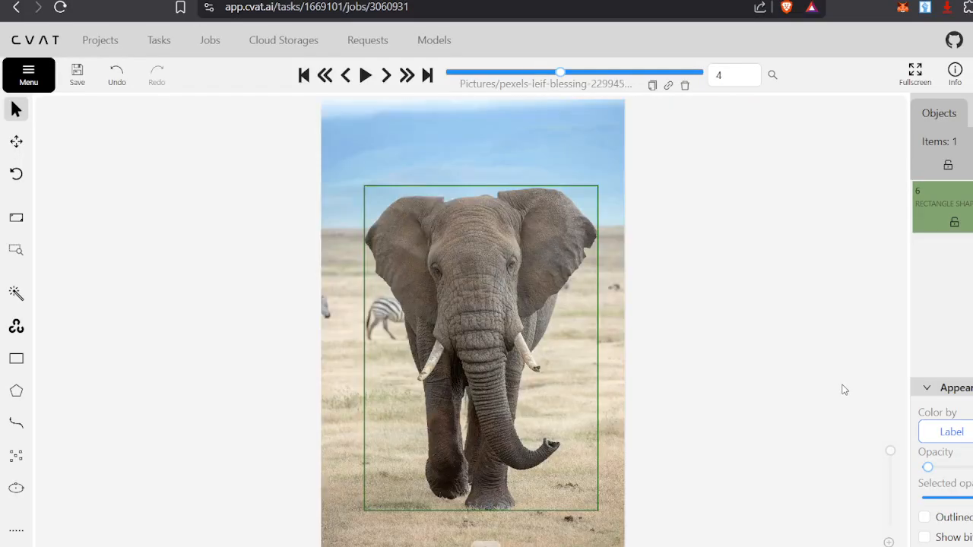
pyautogui.press('f')
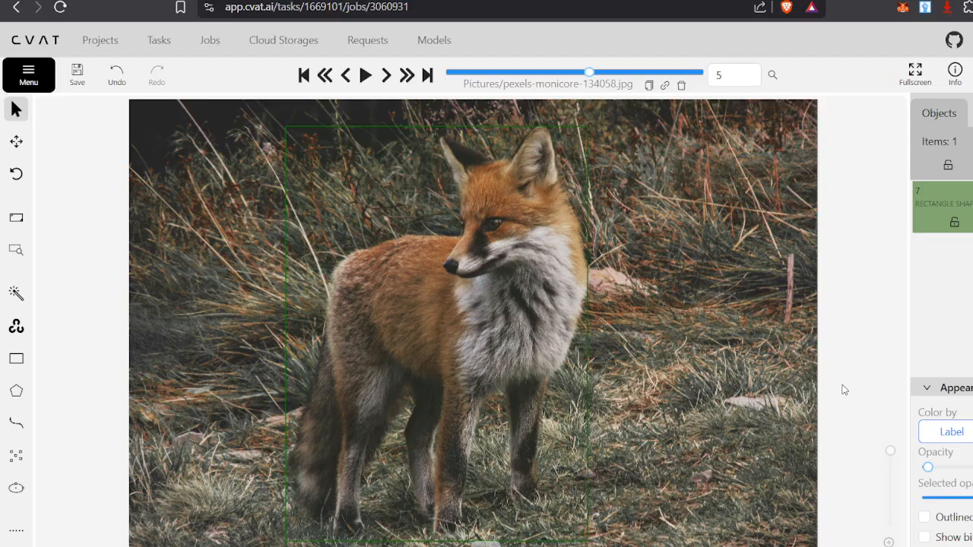
pyautogui.press('f')
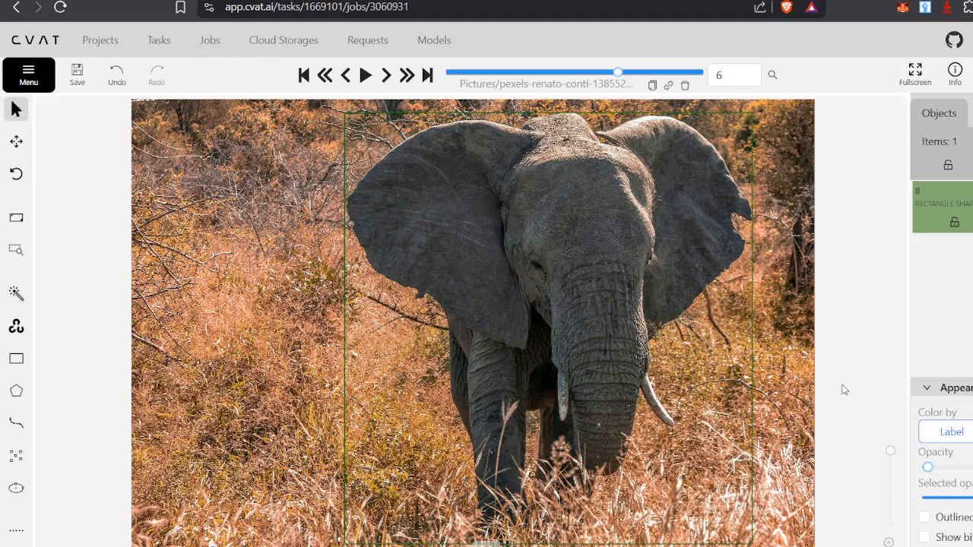
pyautogui.press('f')
pyautogui.press('f')
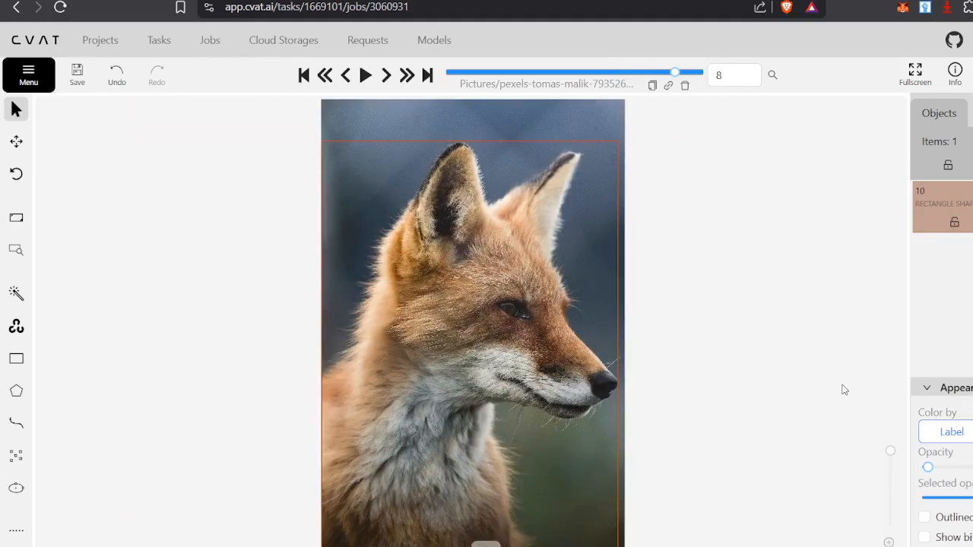
pyautogui.press('f')
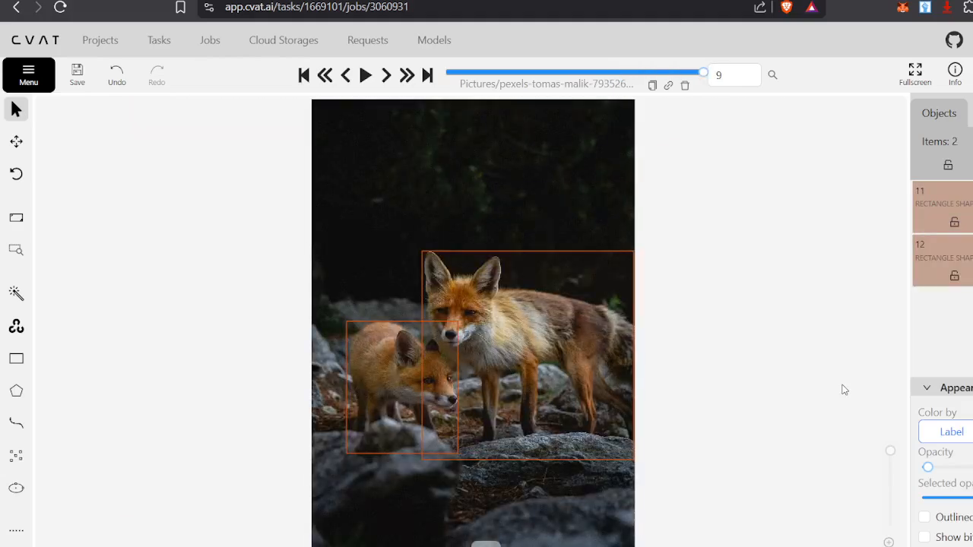
# - Change the job state to completed and confirm the update
pyautogui.click(28, 73)
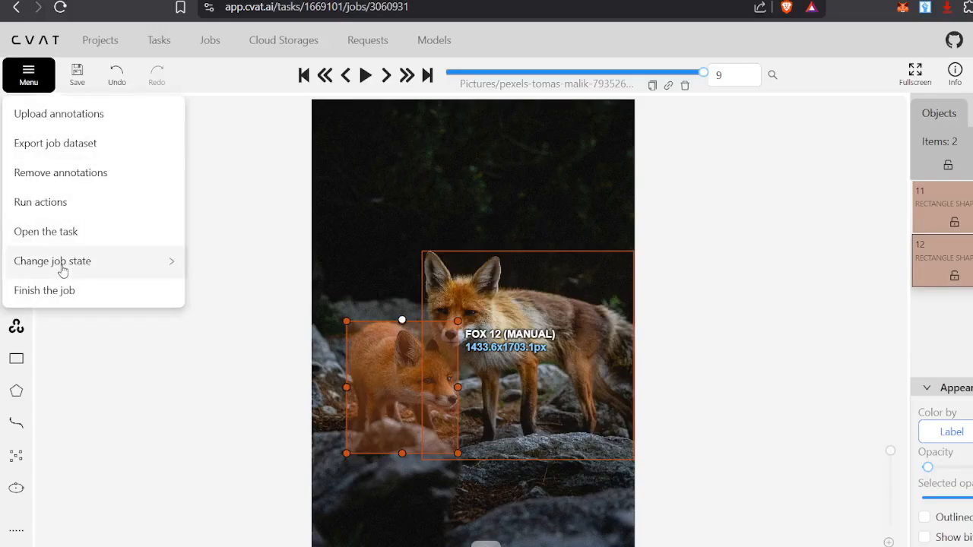
pyautogui.moveTo(109, 272)
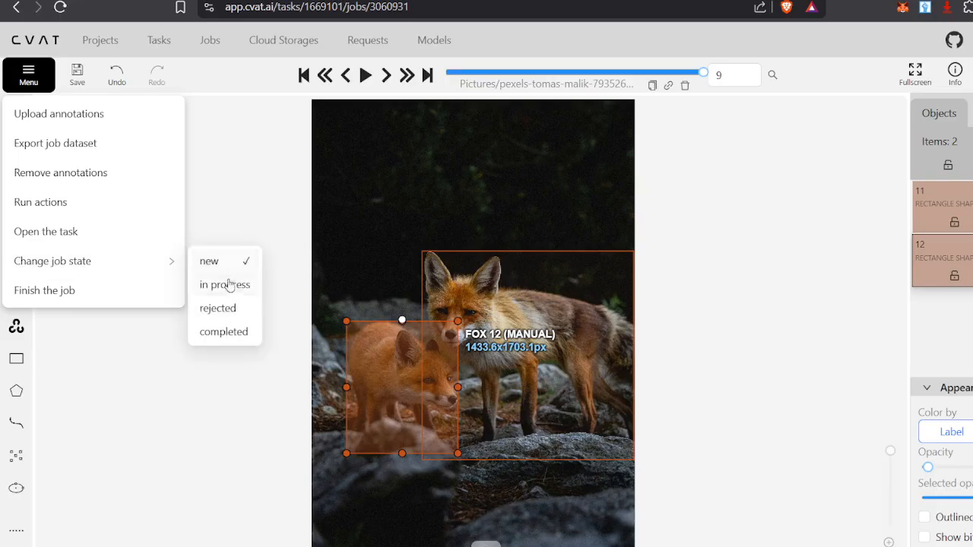
pyautogui.click(223, 332)
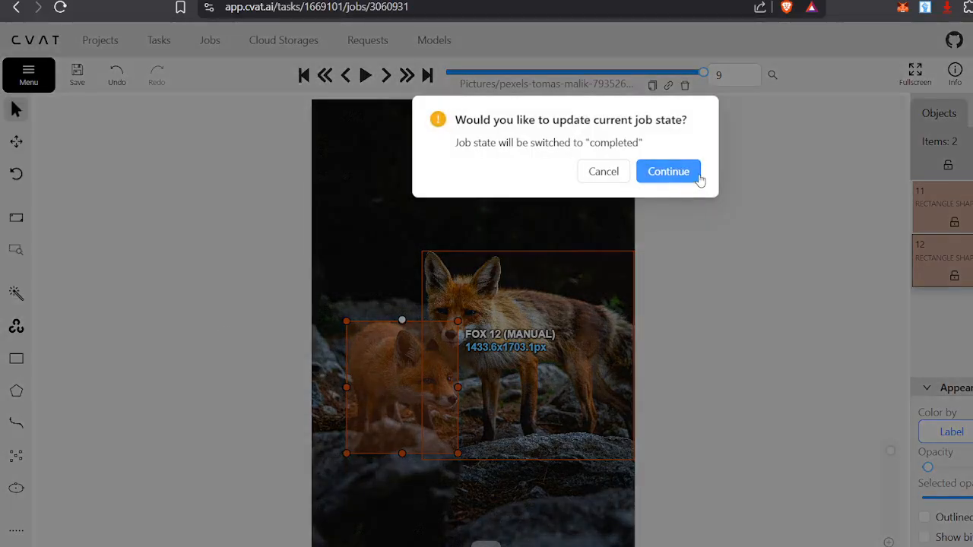
pyautogui.click(669, 172)
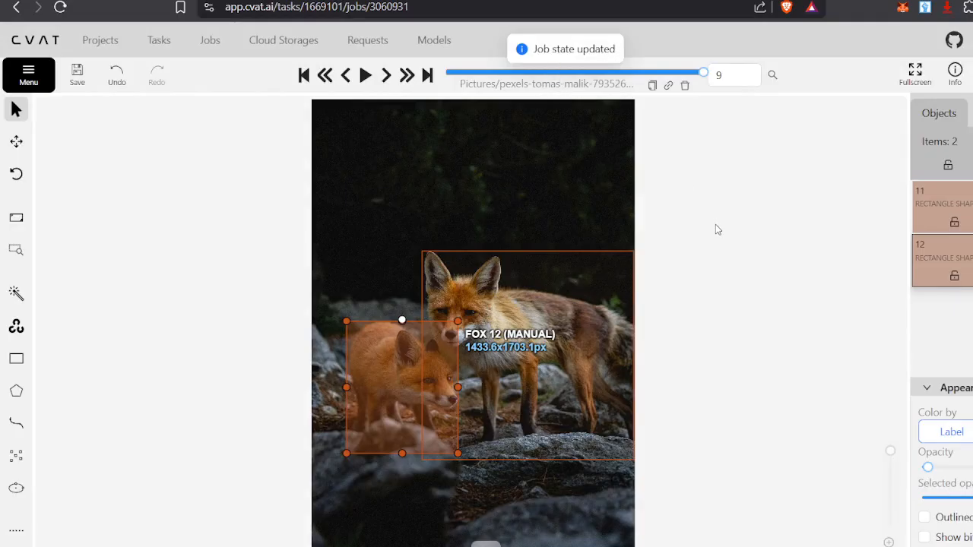
# - Look through the Projects and Tasks lists, then open the Jobs list
pyautogui.click(106, 42)
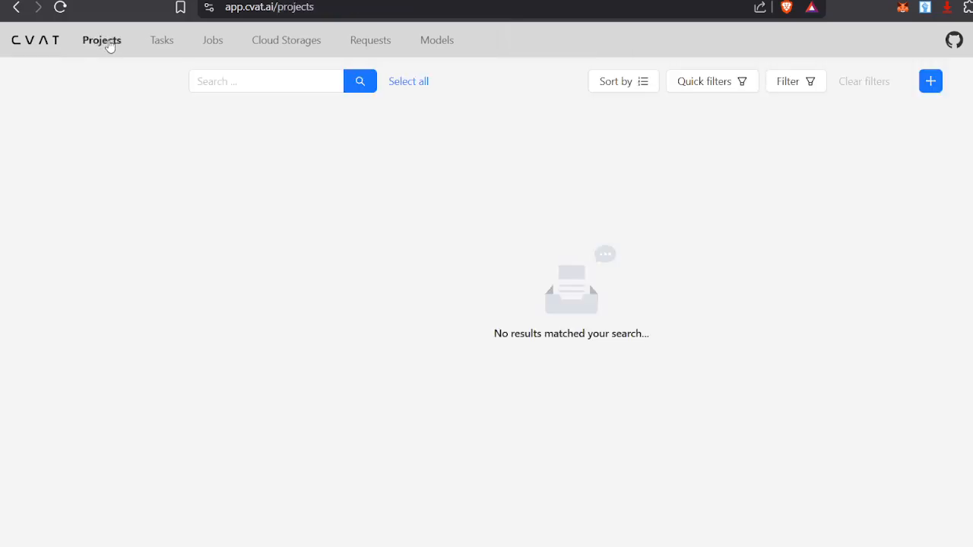
pyautogui.click(173, 50)
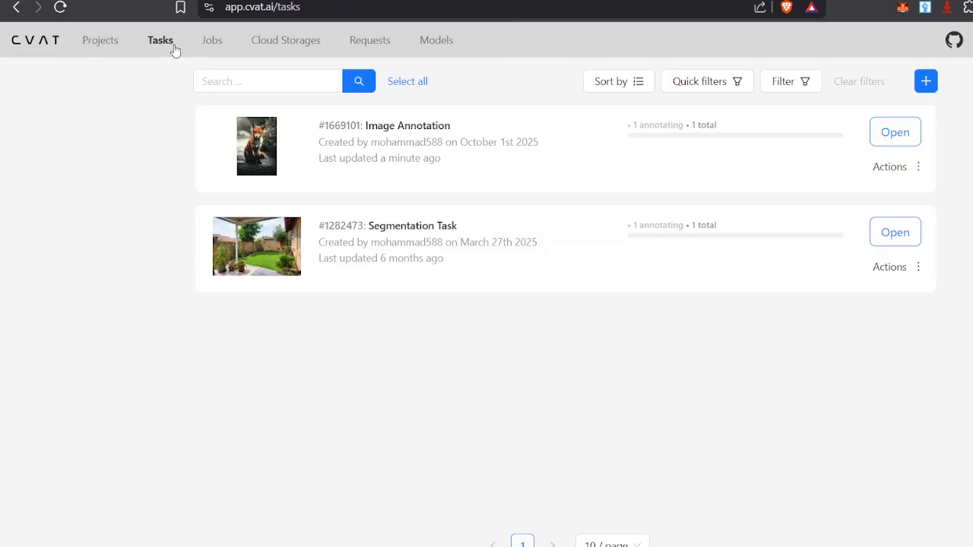
pyautogui.click(213, 44)
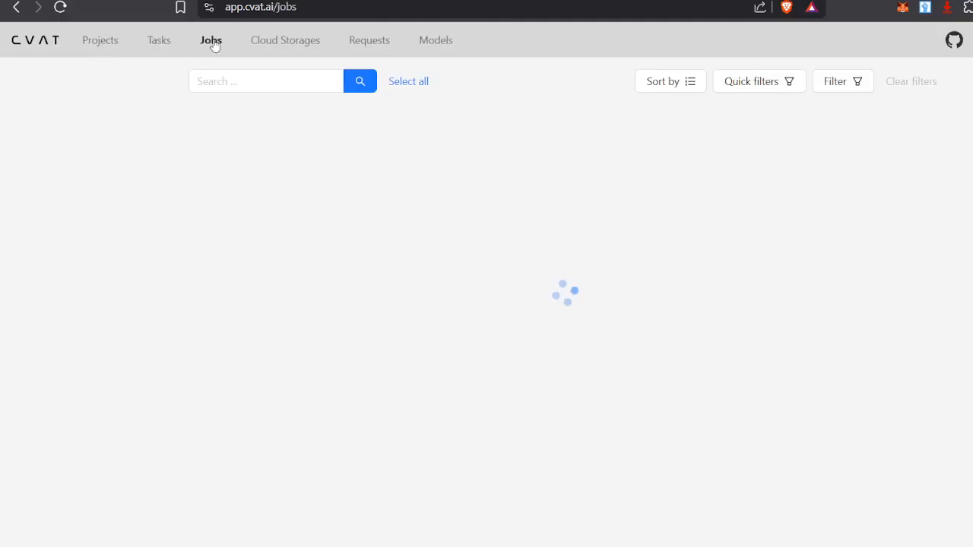